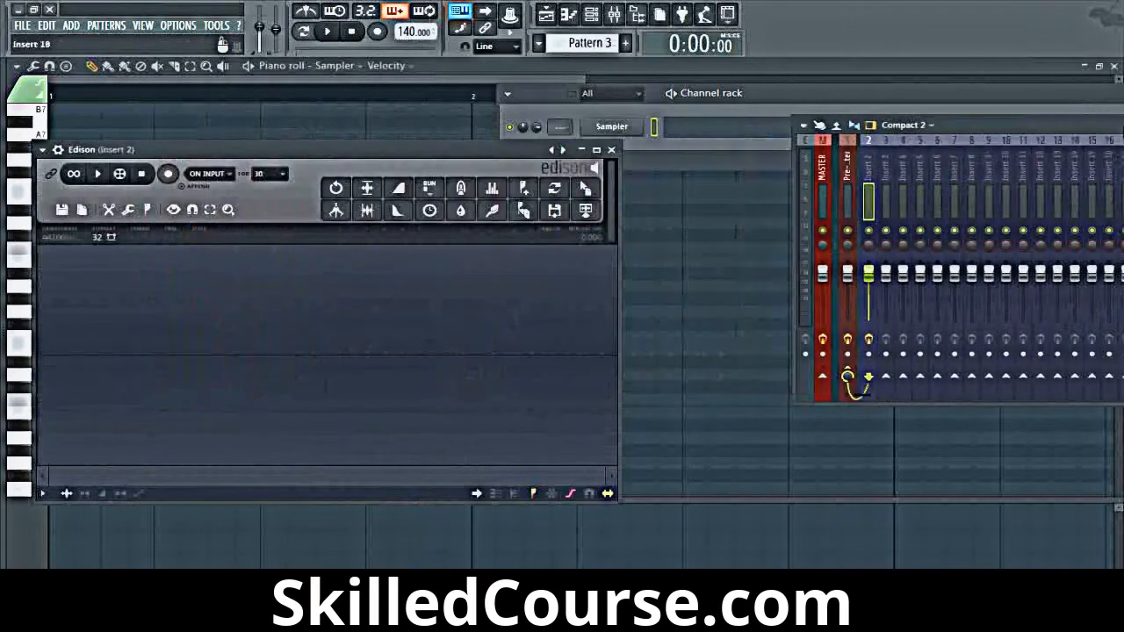
Step: Clear the open windows from the workspace and bring back the mixer with the Edison editor loaded on Insert 2
left_click_drag(502, 147, 566, 100)
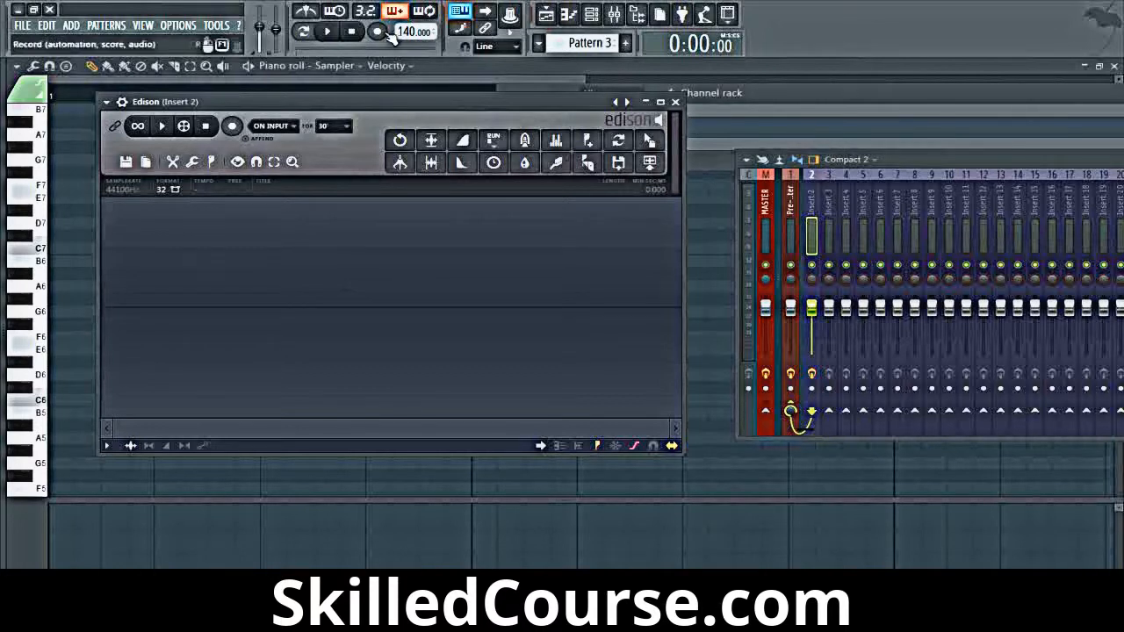
key("F12")
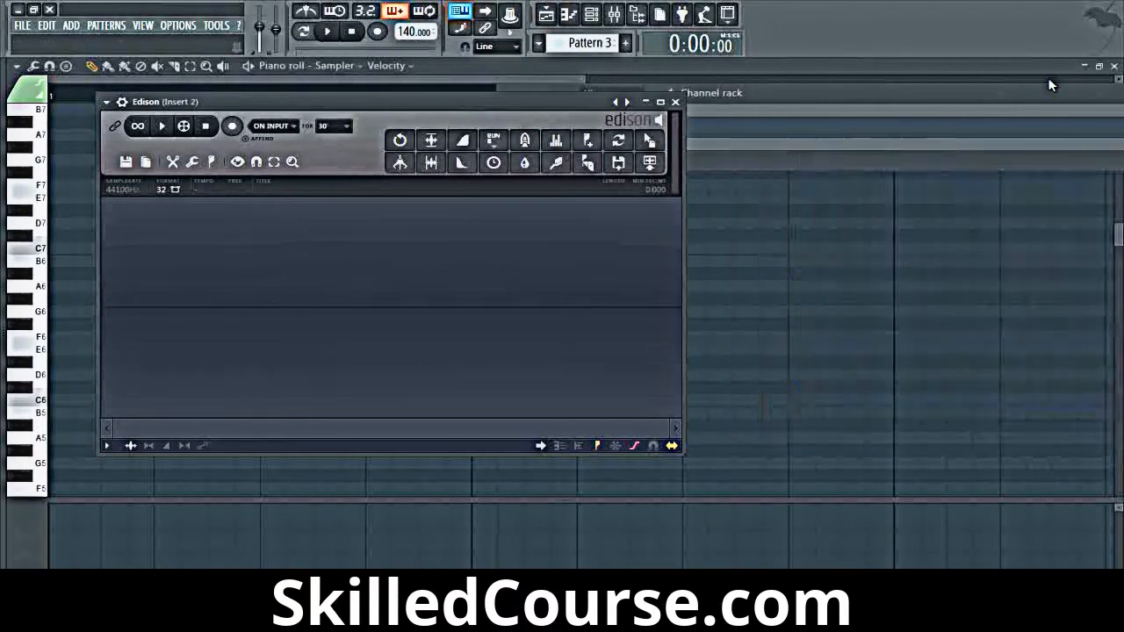
left_click(614, 14)
left_click_drag(1000, 158, 1085, 161)
left_click(984, 243)
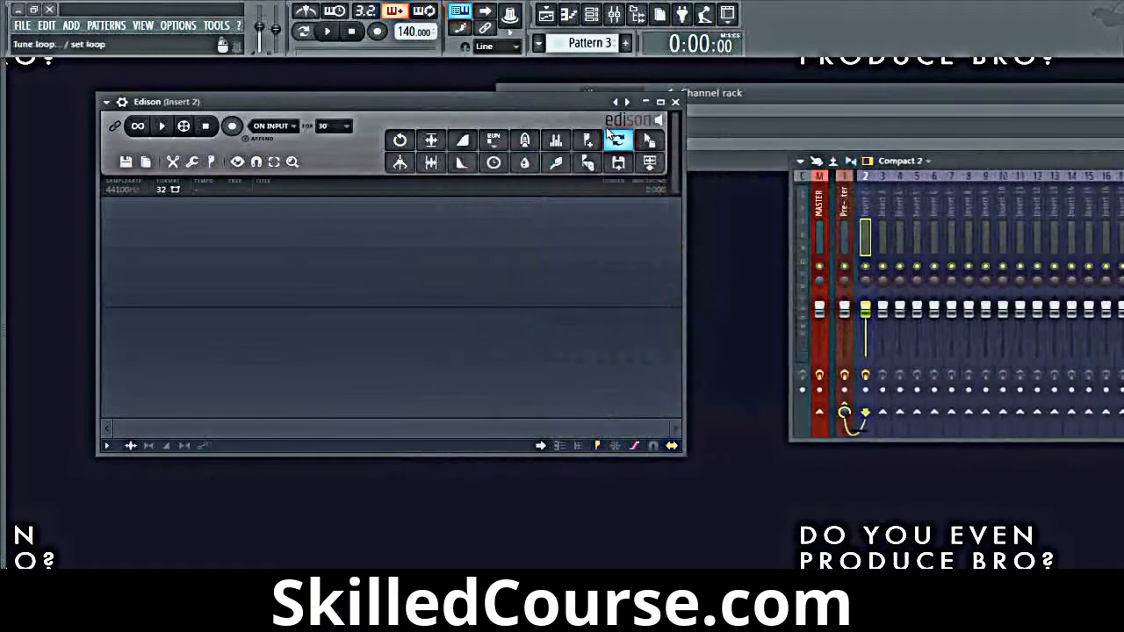
Step: Enlarge the Edison window and position it beside the mixer without overlapping it
left_click_drag(531, 103, 577, 103)
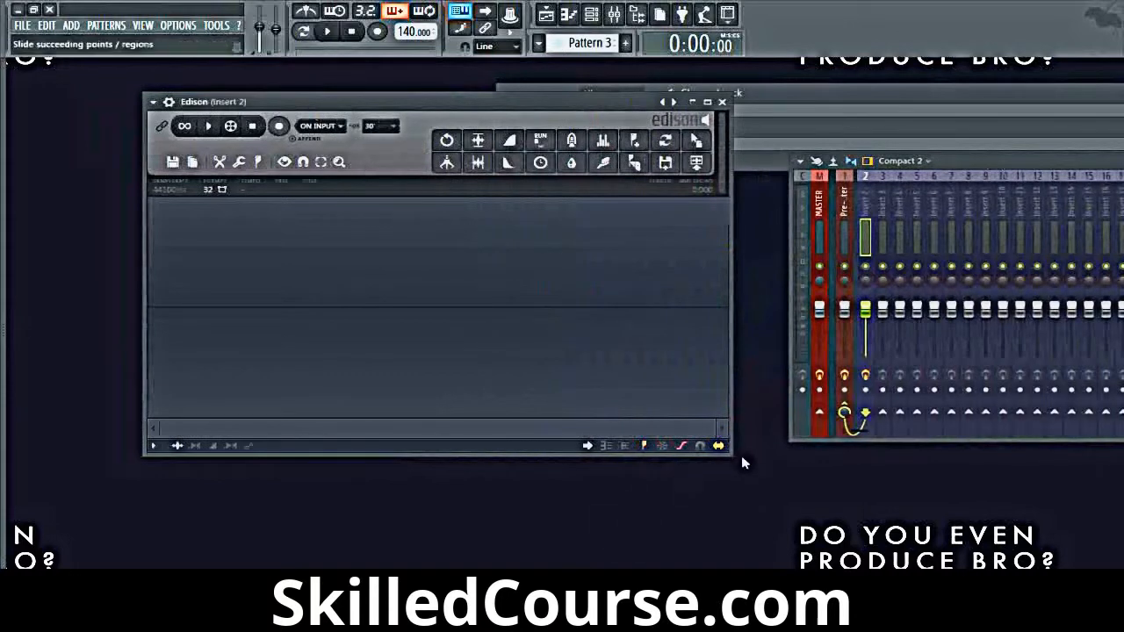
left_click_drag(731, 455, 774, 498)
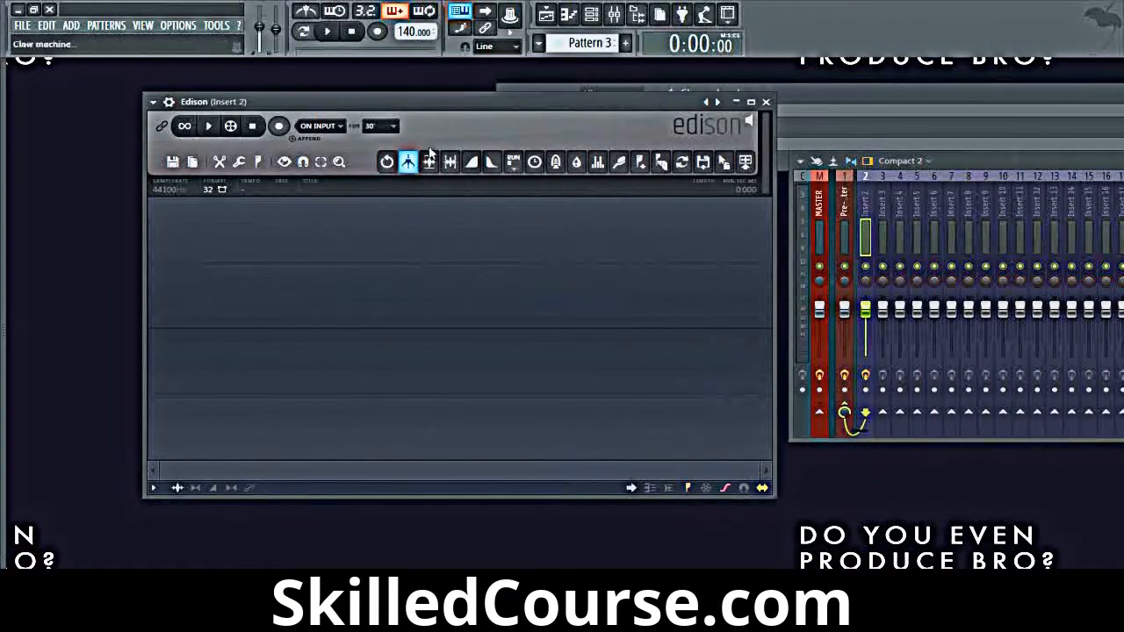
left_click_drag(449, 105, 414, 92)
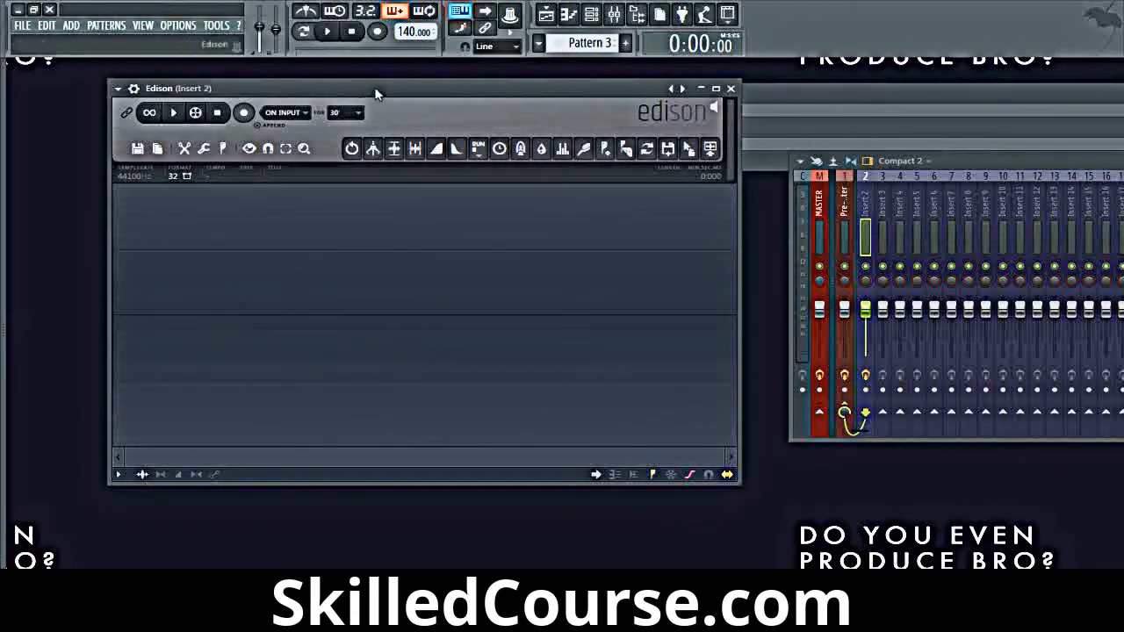
left_click_drag(376, 93, 366, 97)
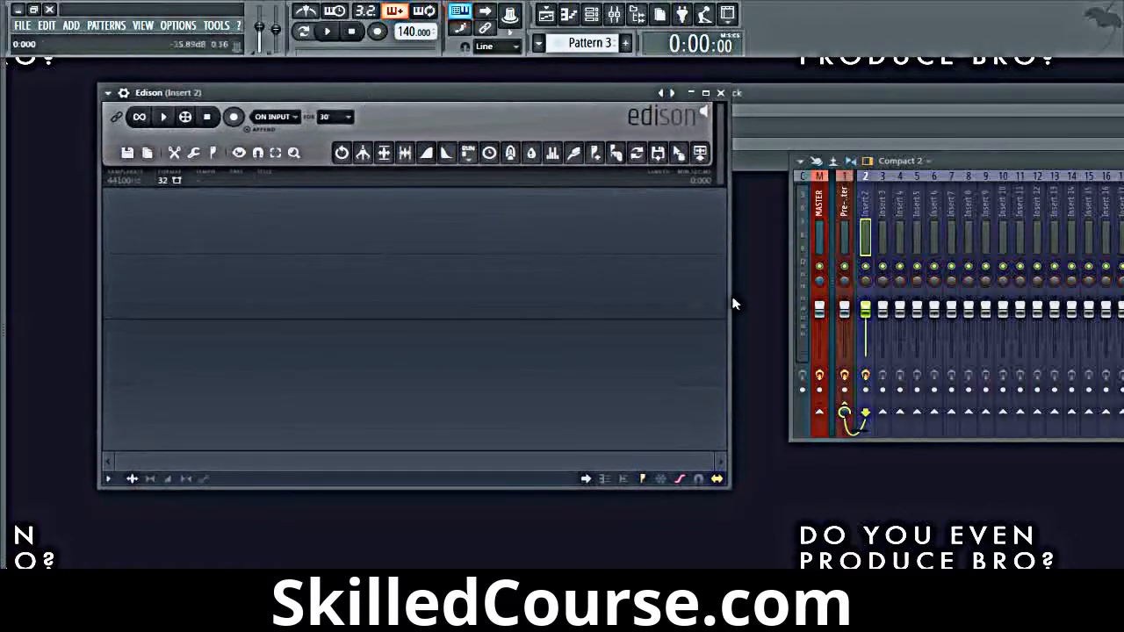
left_click_drag(735, 304, 754, 297)
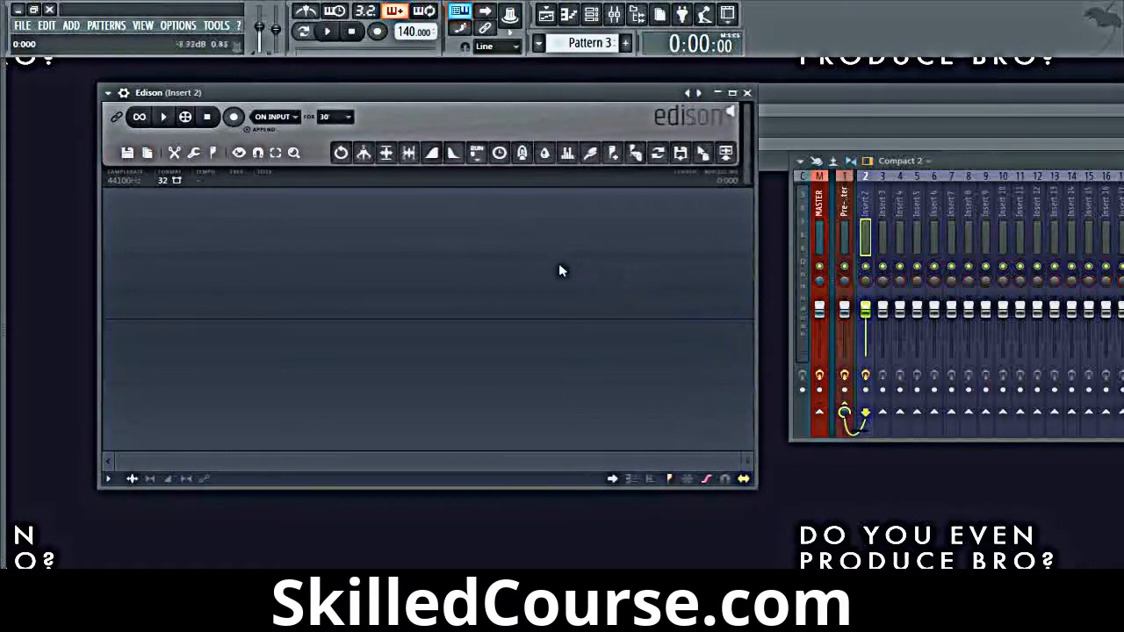
Step: Show the file browser and expand the DUEP VOL.2 folder inside My Sounds
left_click(4, 171)
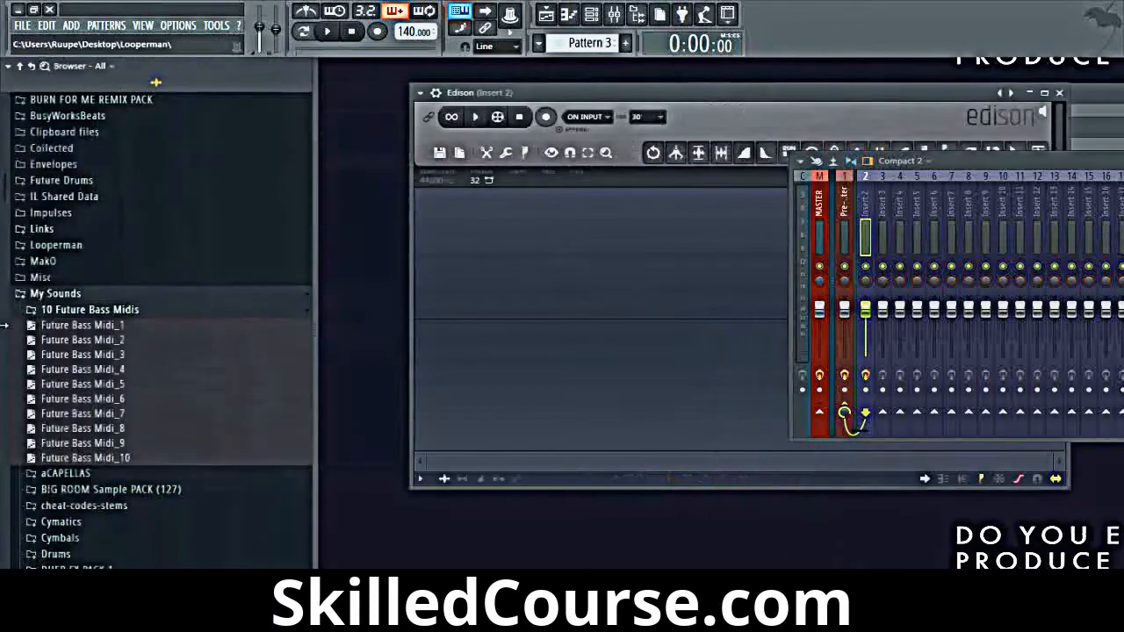
left_click(103, 318)
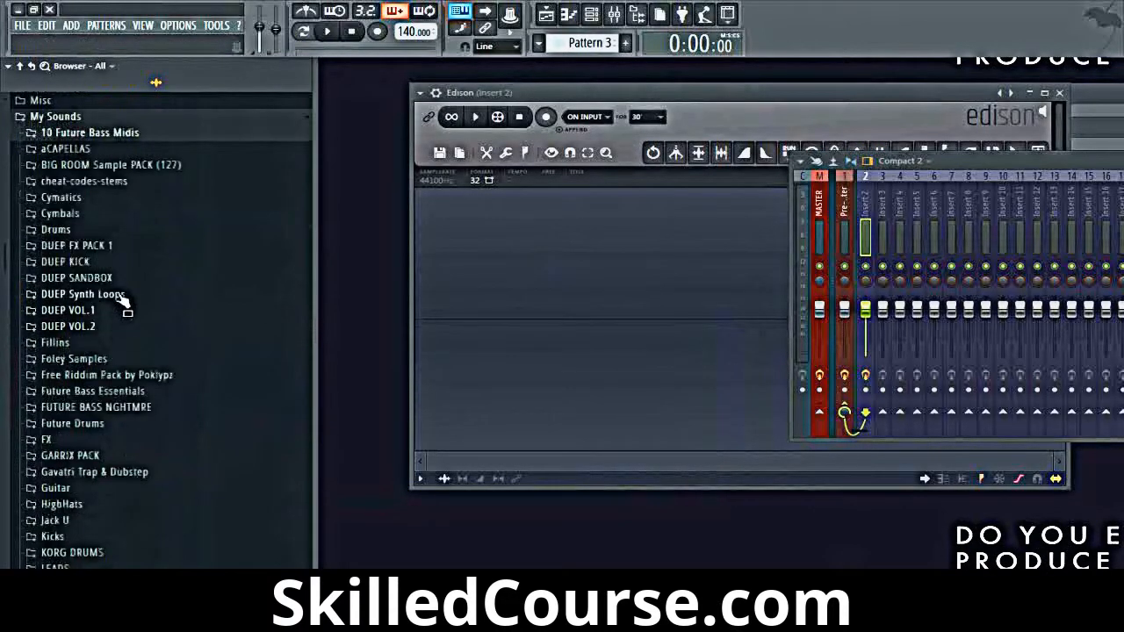
left_click(118, 325)
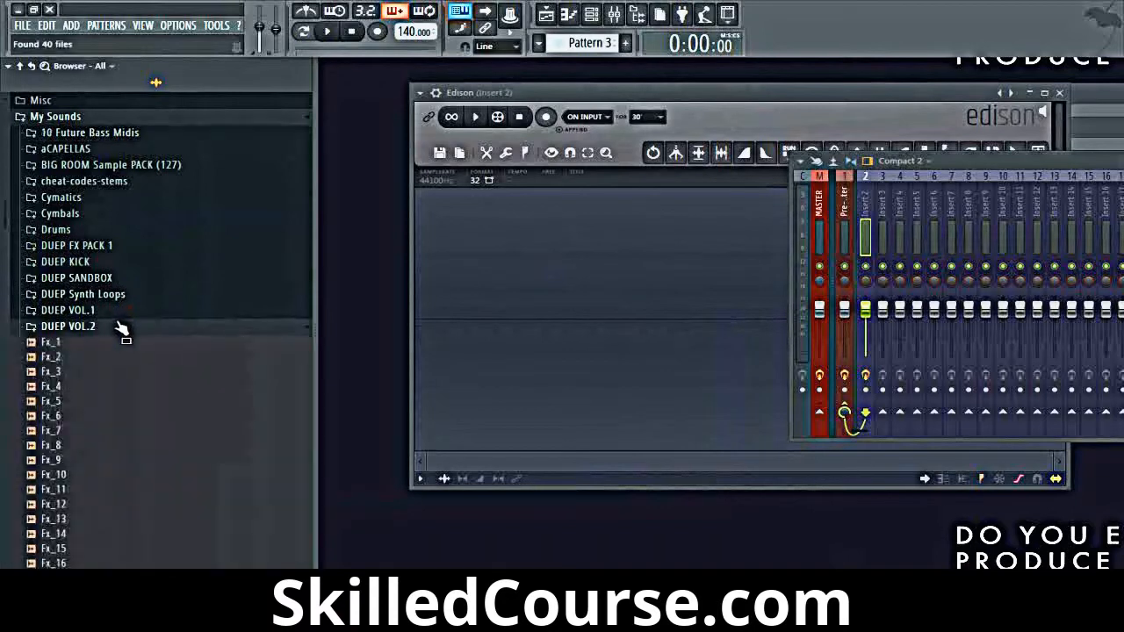
scroll(118, 334, "down", 8)
scroll(118, 342, "up", 4)
Step: Audition Fx_3, Fx_5 and Fx_6 from the DUEP VOL.2 folder and load Fx_6 into Edison
left_click(86, 200)
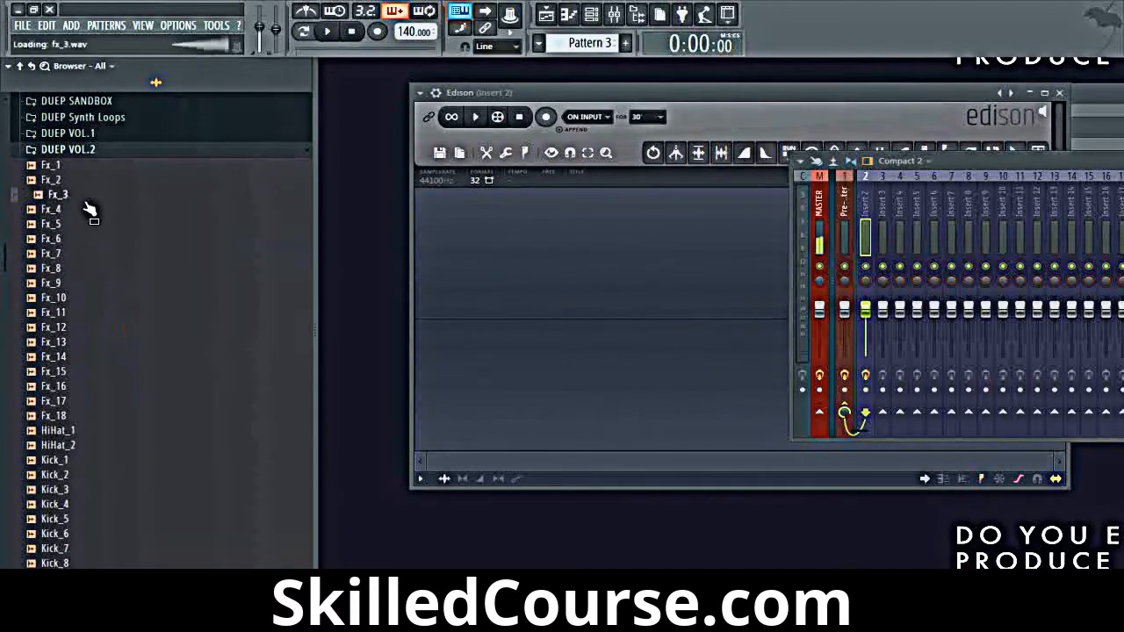
left_click(79, 225)
left_click(75, 241)
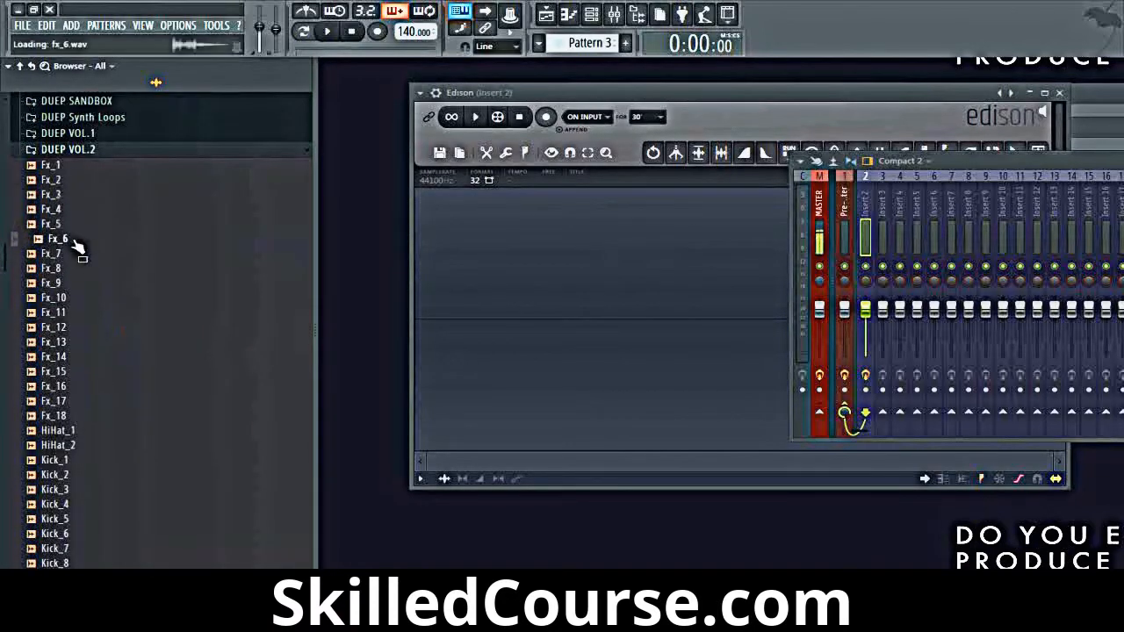
left_click_drag(78, 248, 308, 311)
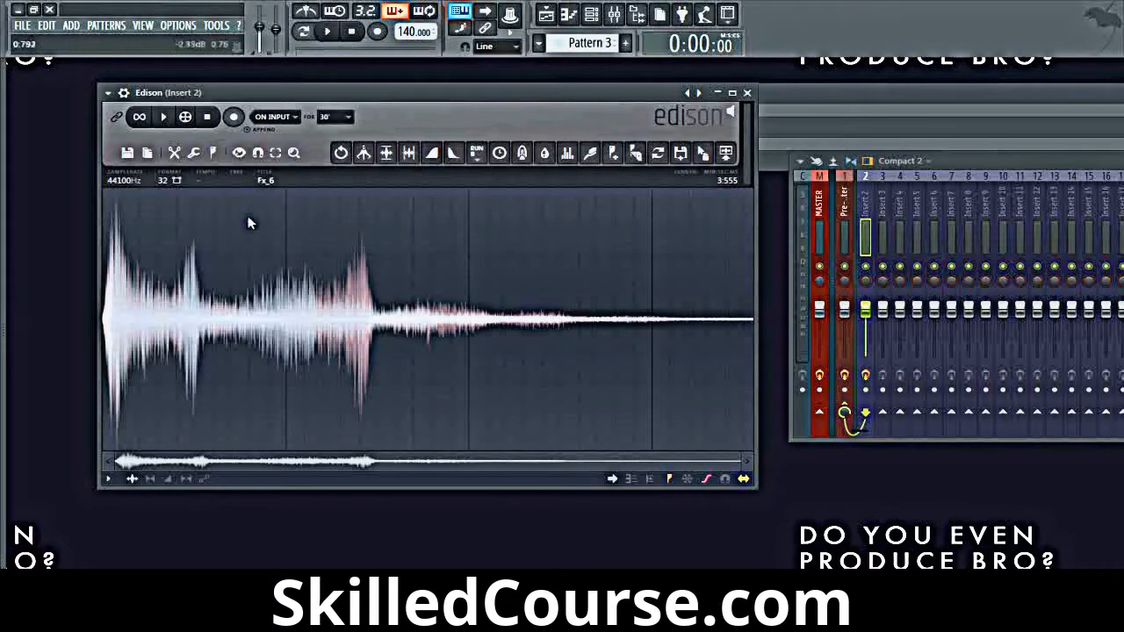
Step: Open the Convolution reverb tool for the Fx_6 sample and preview the reverb
right_click(297, 314)
mouse_move(321, 360)
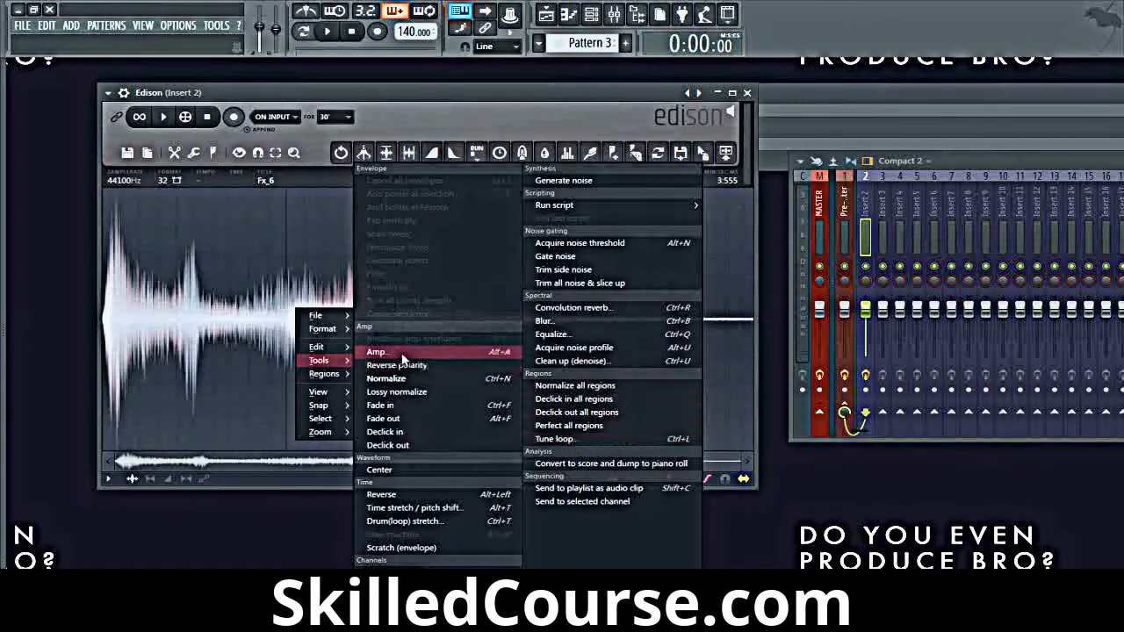
left_click(621, 306)
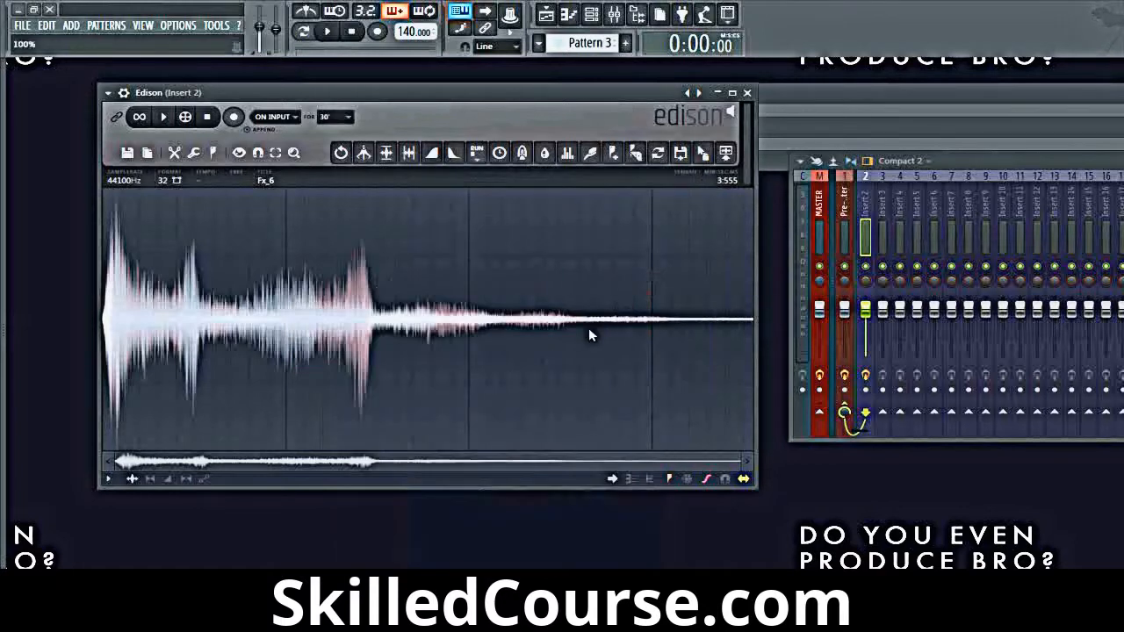
left_click_drag(584, 209, 590, 121)
left_click(660, 400)
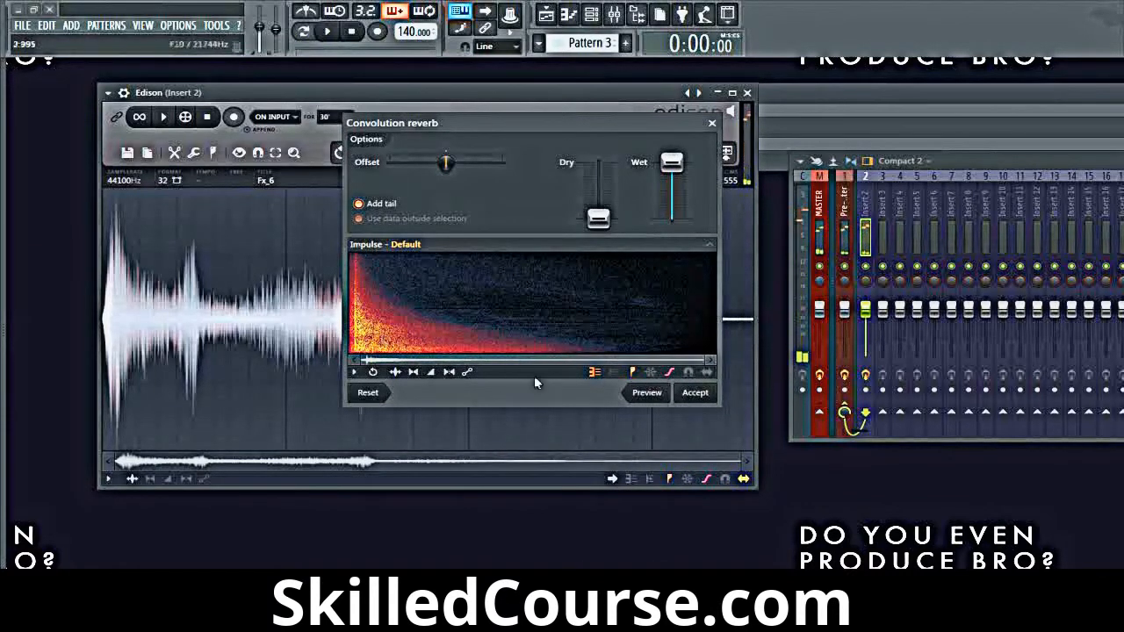
Step: Reset the convolution reverb and compare its default mix with Dry at minimum and Wet at maximum by previewing each
left_click(376, 393)
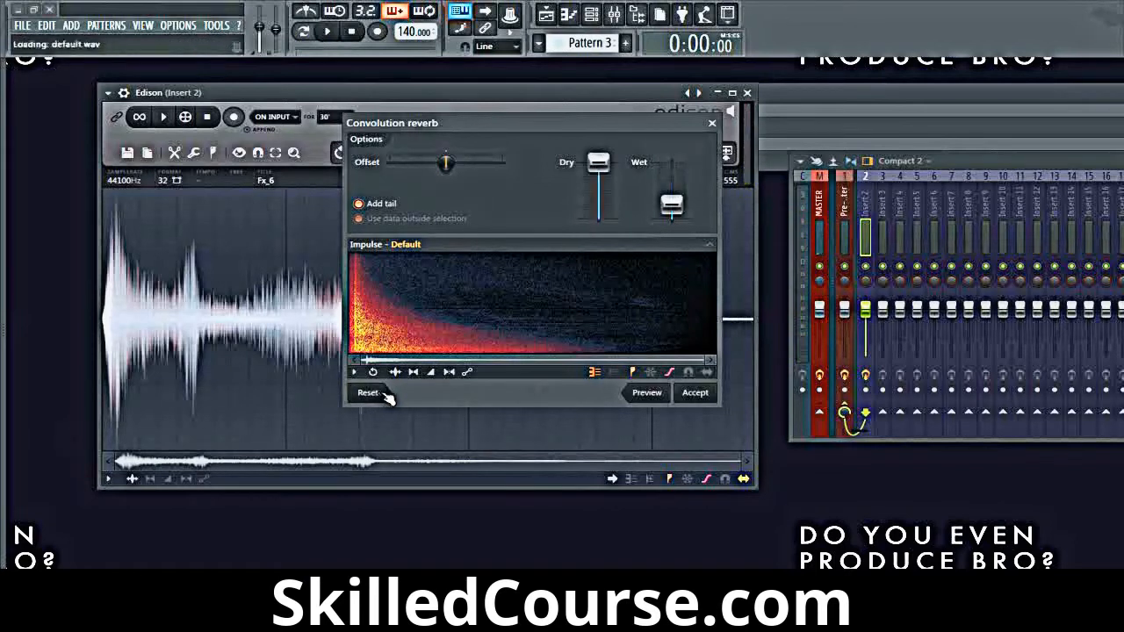
left_click(643, 396)
left_click_drag(598, 162, 598, 218)
left_click_drag(672, 204, 672, 162)
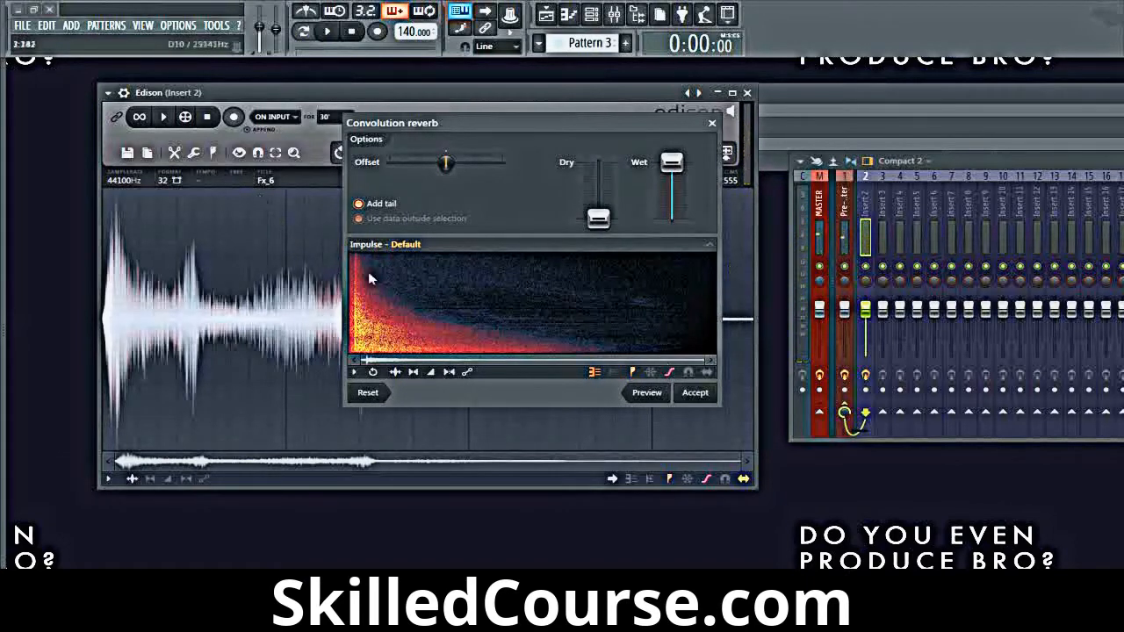
left_click(650, 394)
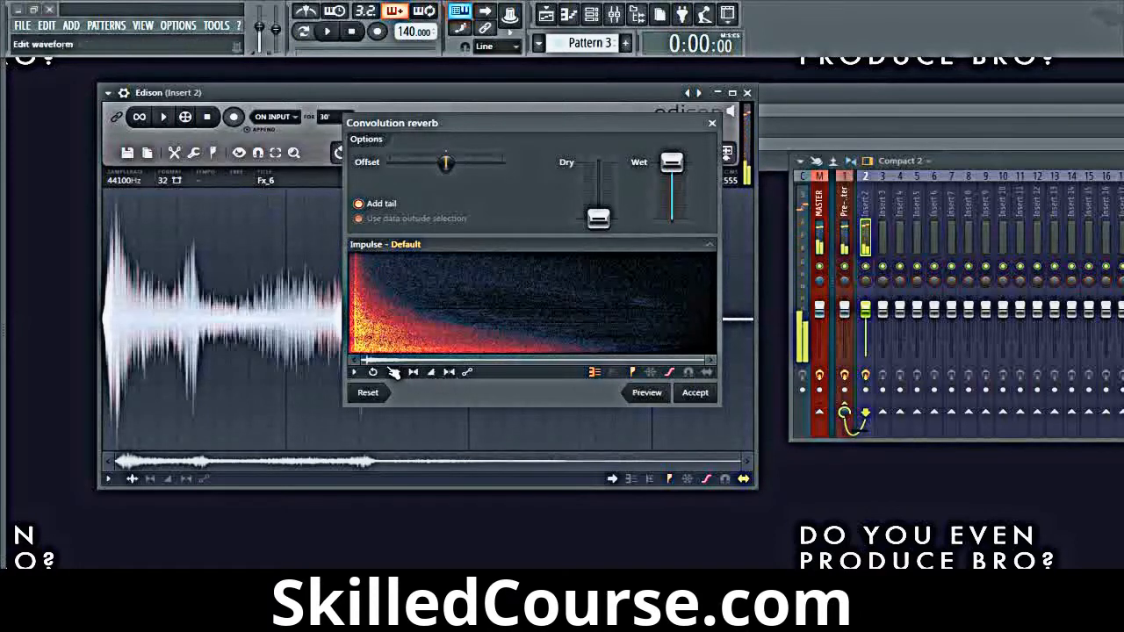
Step: Load the IMP church_2_medium impulse from the Halls folder, preview the reverb, and close the dialog without applying it
mouse_move(361, 361)
left_mouse_down()
mouse_move(607, 363)
mouse_move(360, 362)
left_mouse_up()
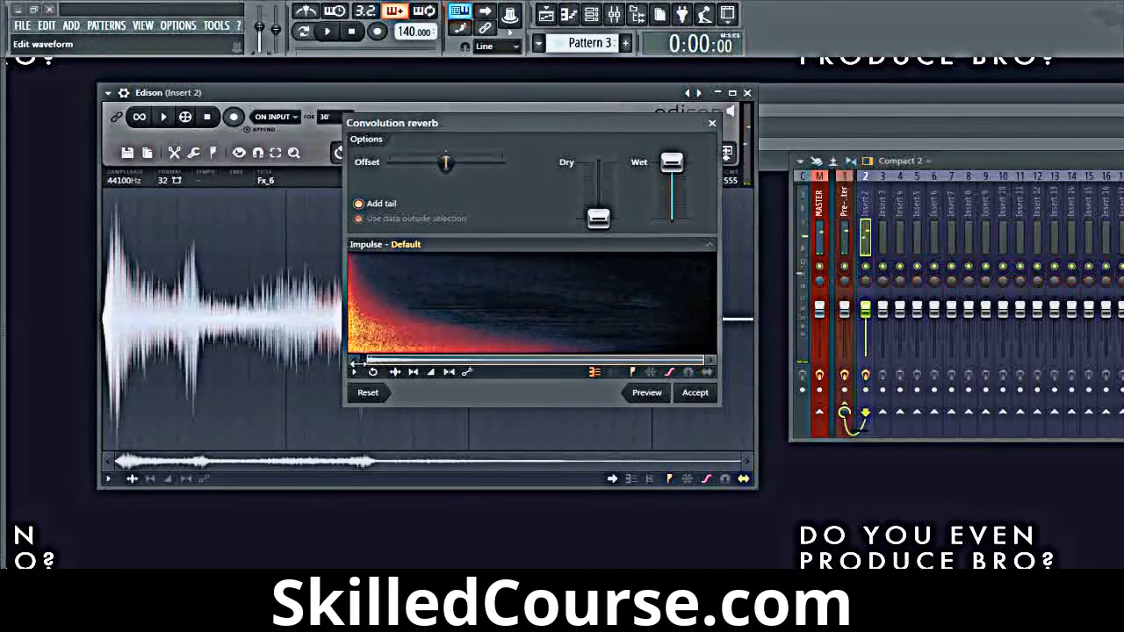
left_click(713, 246)
left_click(712, 246)
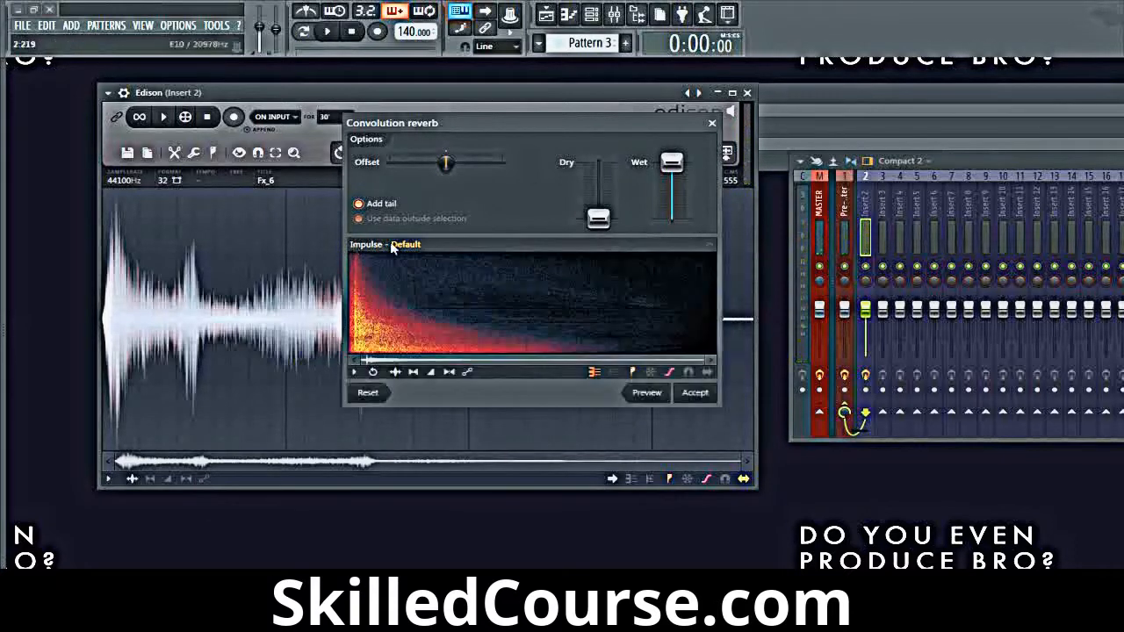
left_click(400, 244)
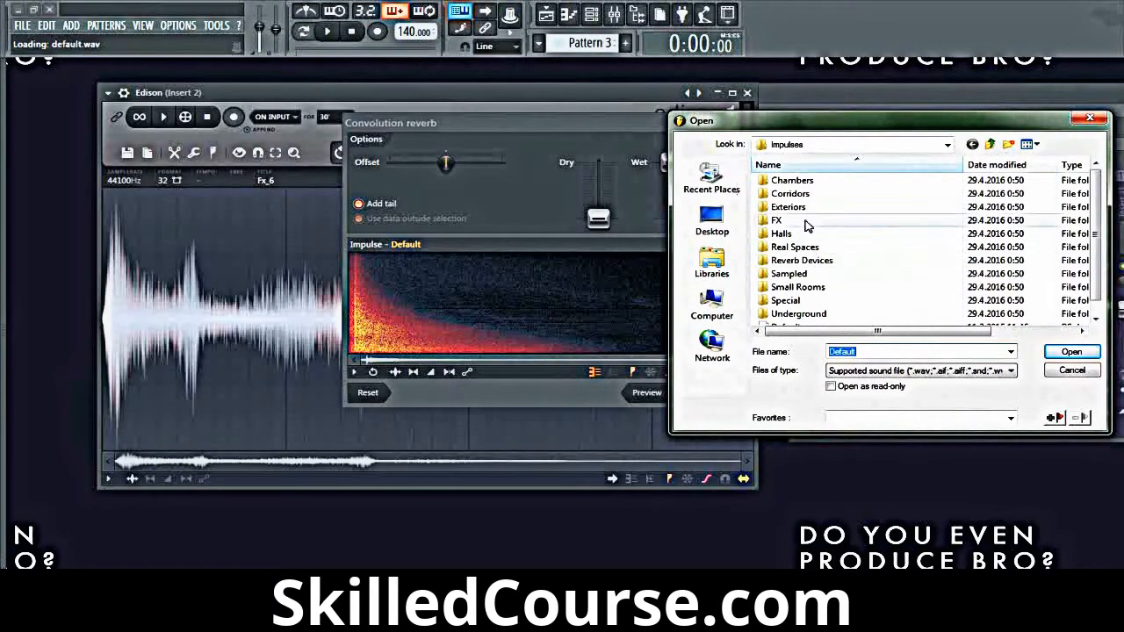
left_click(781, 234)
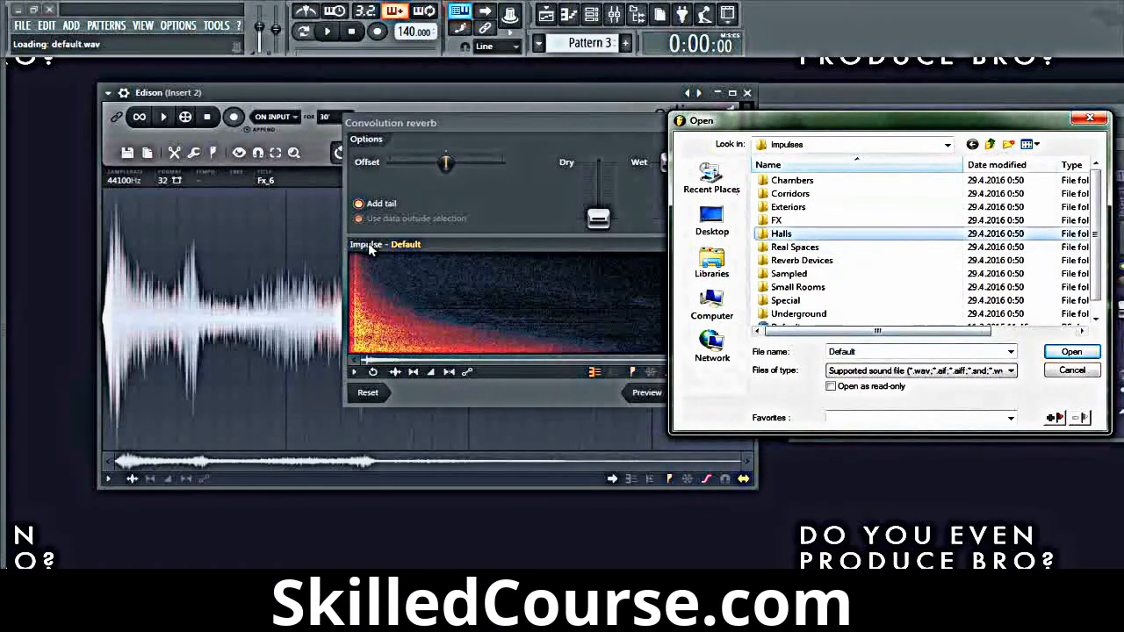
double_click(782, 234)
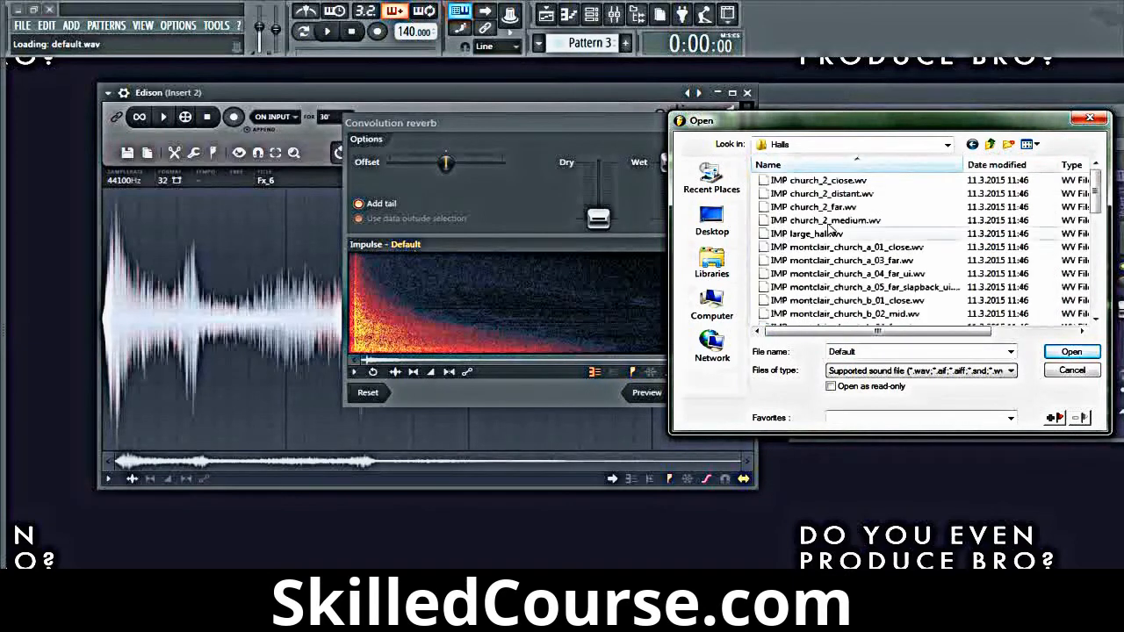
left_click(817, 220)
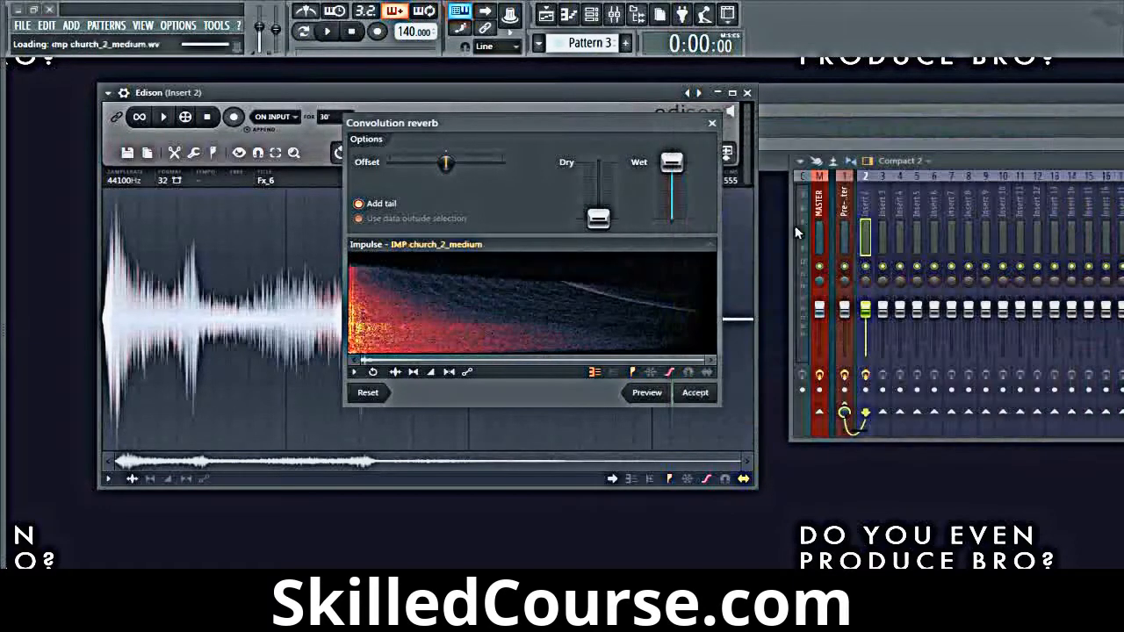
left_click(648, 392)
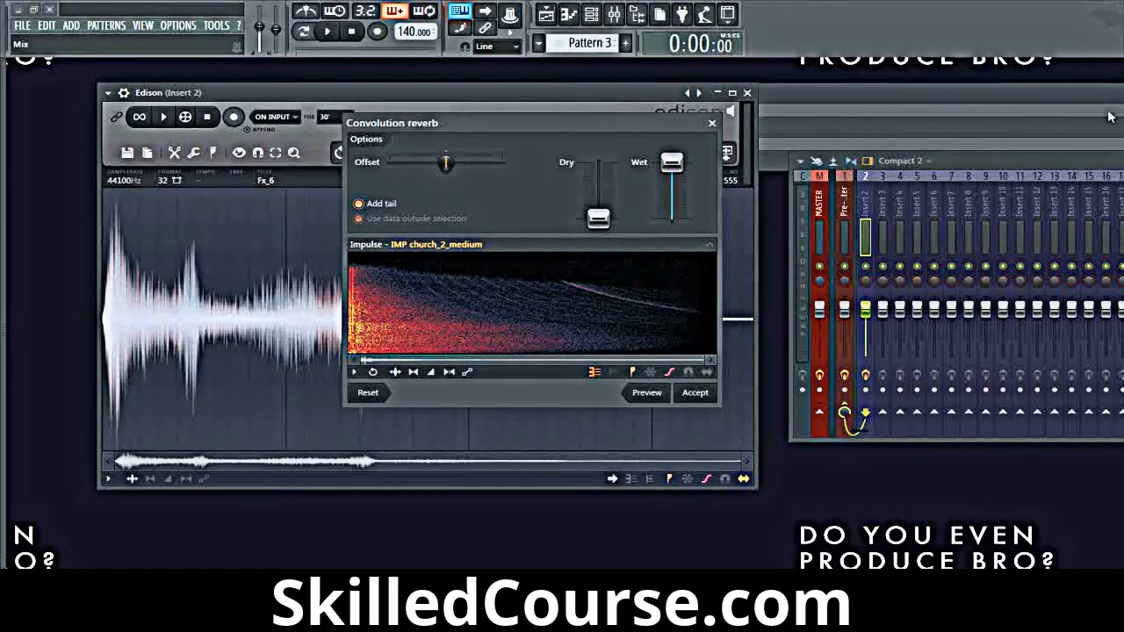
left_click(712, 123)
Step: Open the Equalizer tool for the Fx_6 sample and draw an envelope that cuts the frequencies below about 500 Hz
right_click(283, 232)
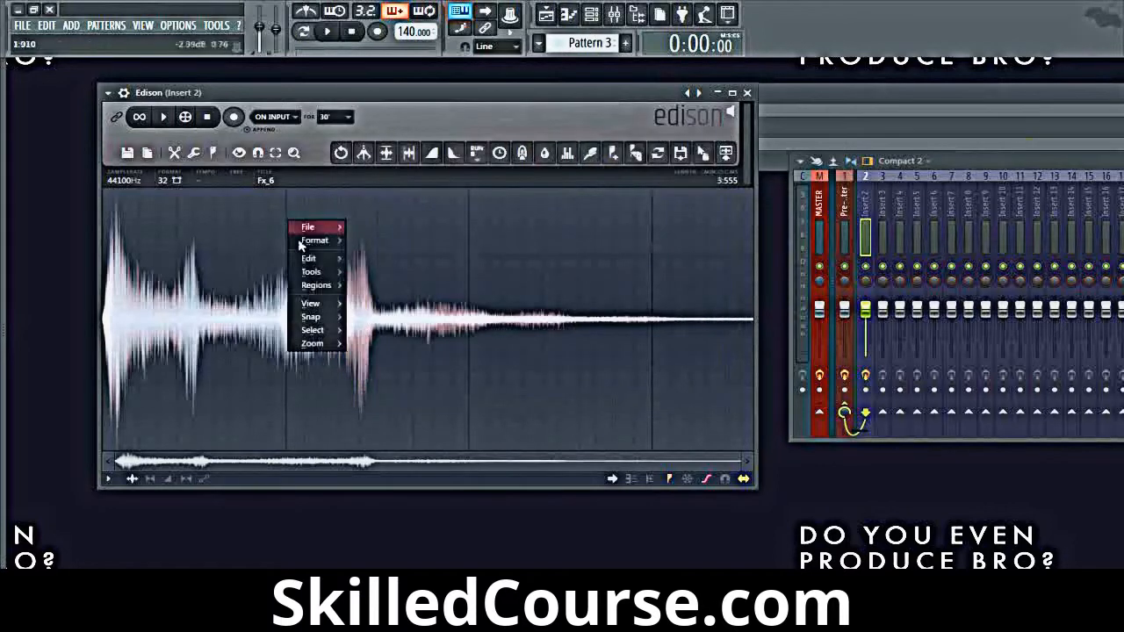
mouse_move(312, 272)
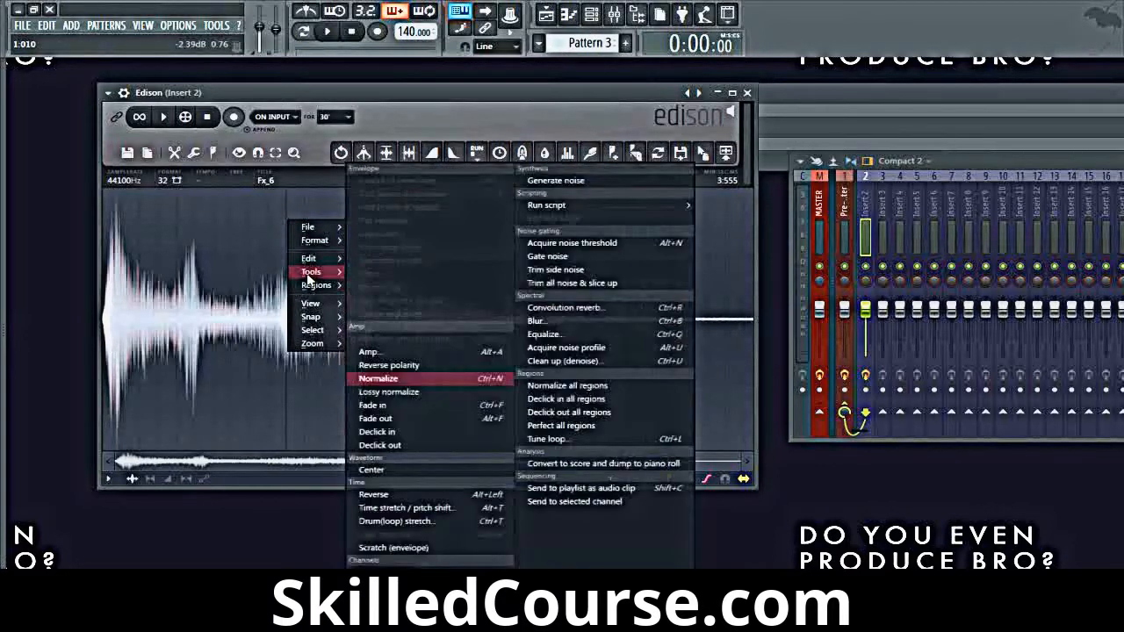
left_click(567, 339)
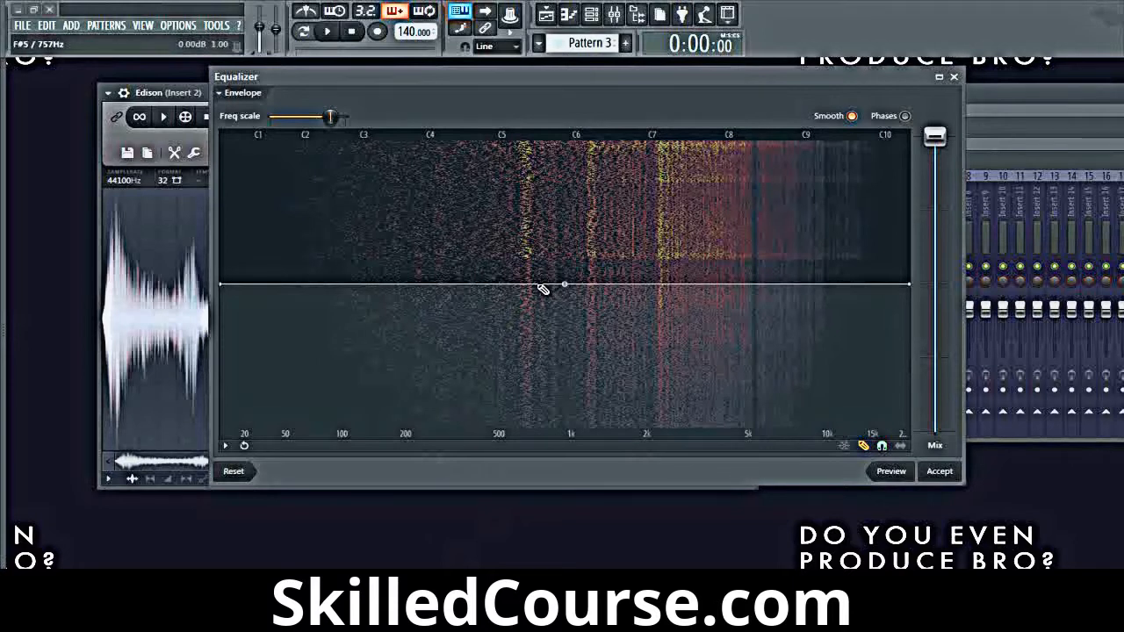
left_click(511, 436)
left_click(550, 283)
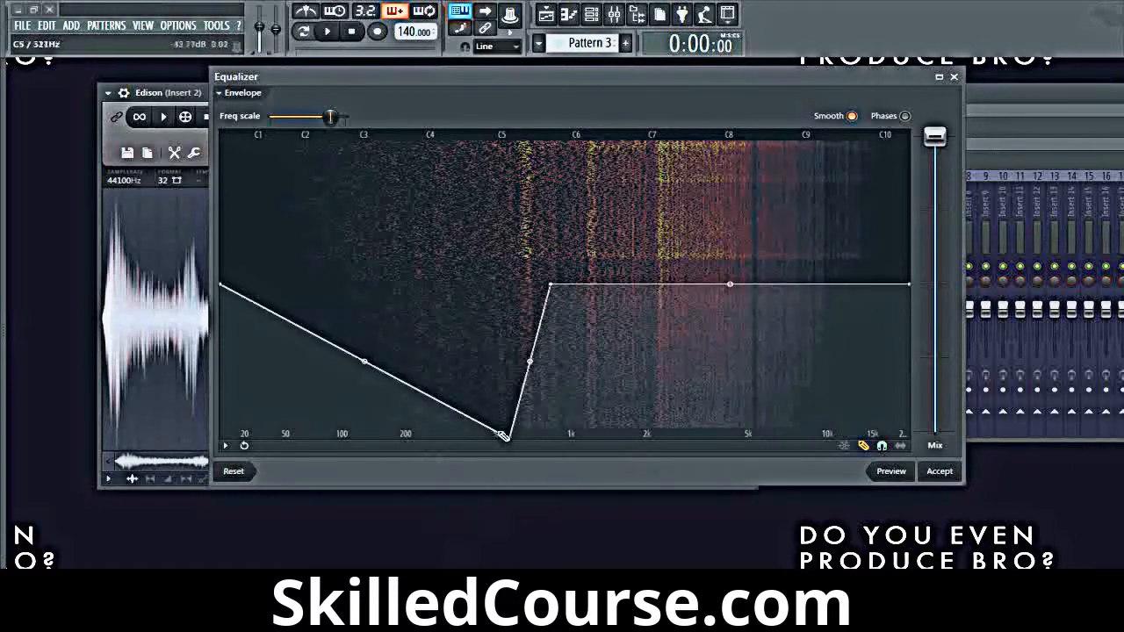
mouse_move(502, 445)
left_mouse_down()
mouse_move(429, 467)
mouse_move(197, 479)
left_mouse_up()
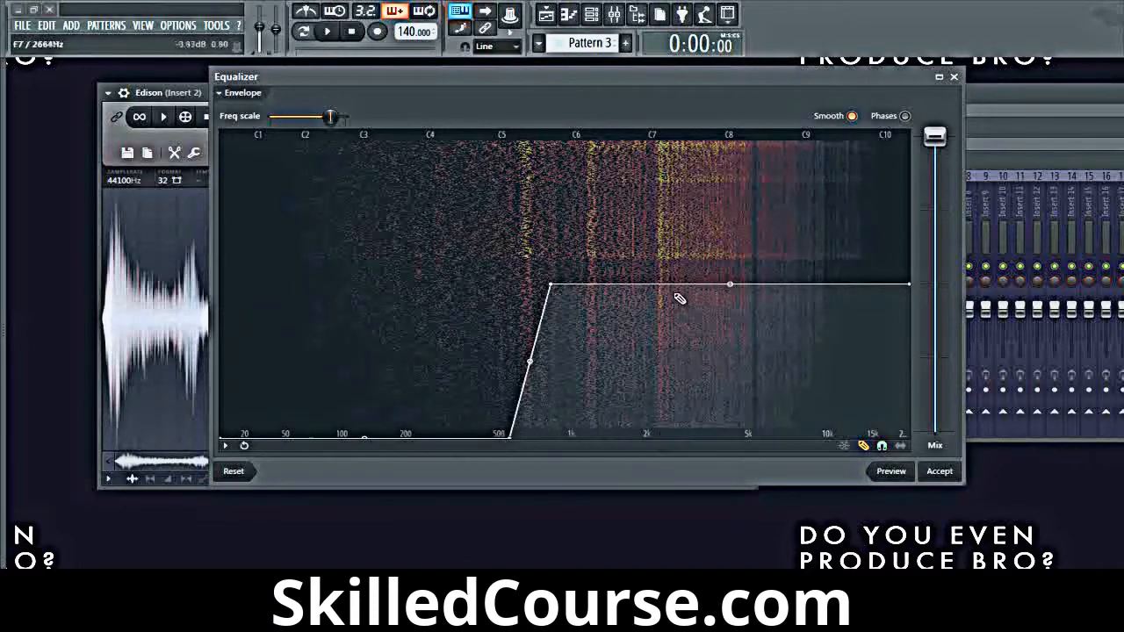
Step: Extend the equalizer's low cut up to about 2 kHz, raise the level above it slightly, and preview the sound
mouse_move(662, 297)
left_mouse_down()
mouse_move(663, 329)
mouse_move(542, 517)
mouse_move(718, 478)
left_mouse_up()
mouse_move(683, 405)
left_mouse_down()
mouse_move(665, 251)
mouse_move(936, 266)
left_mouse_up()
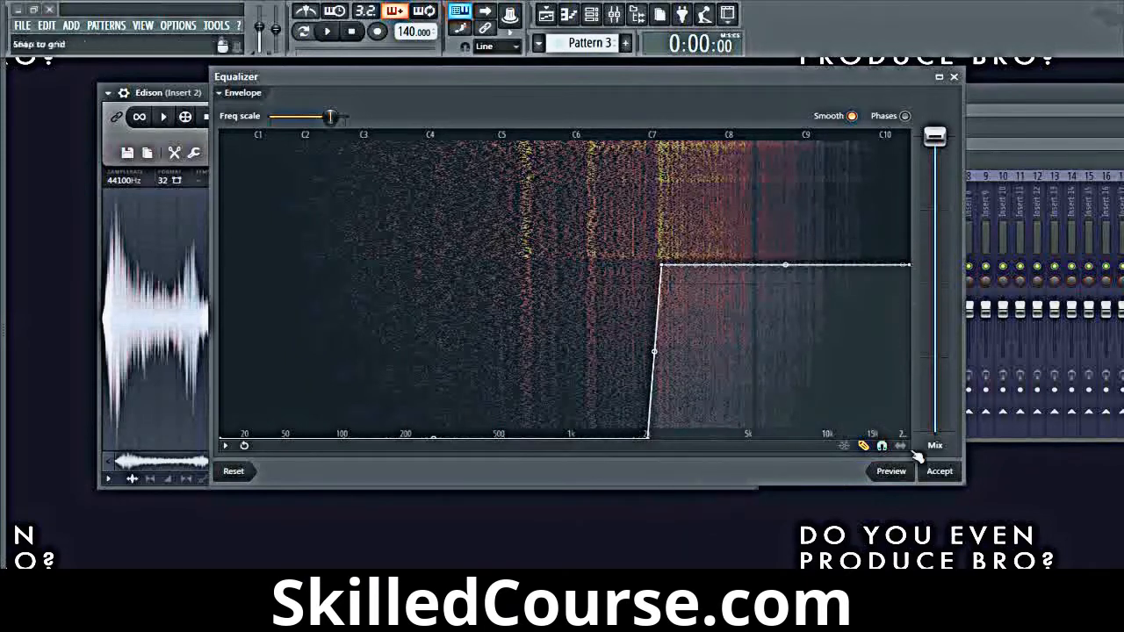
left_click(904, 474)
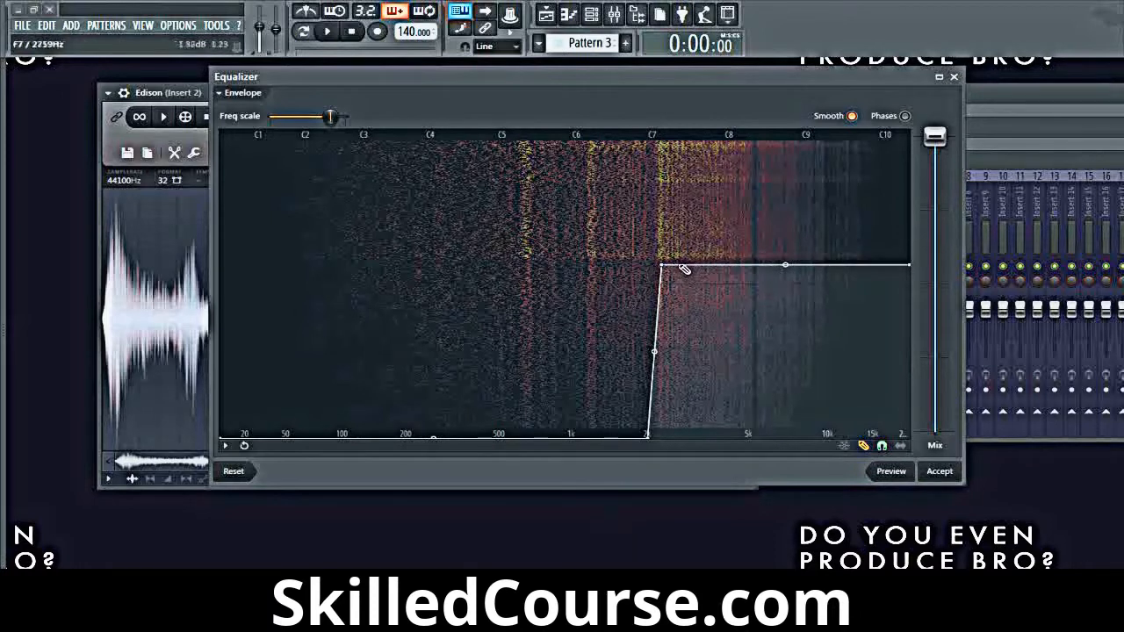
Step: Flatten the equalizer envelope into a straight horizontal line across the whole frequency range
mouse_move(683, 268)
left_mouse_down()
mouse_move(99, 286)
mouse_move(382, 267)
mouse_move(114, 265)
left_mouse_up()
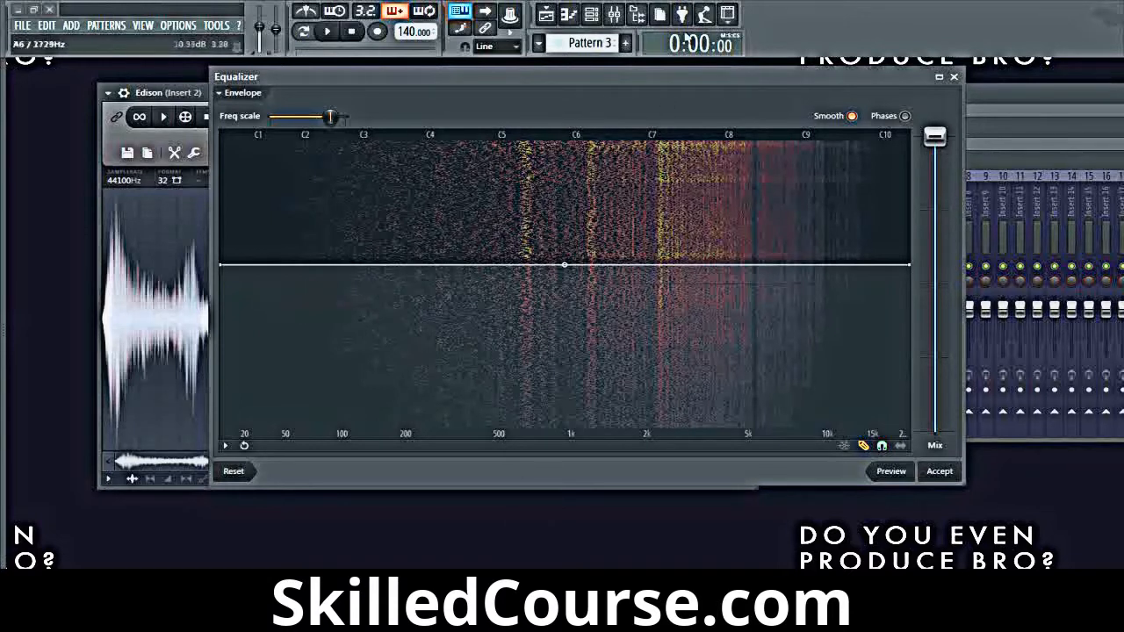
Step: Close the Equalizer without applying it and boost the Fx_6 sample's level to an extreme with the Amp tool
mouse_move(570, 88)
left_mouse_down()
mouse_move(484, 96)
mouse_move(570, 109)
left_mouse_up()
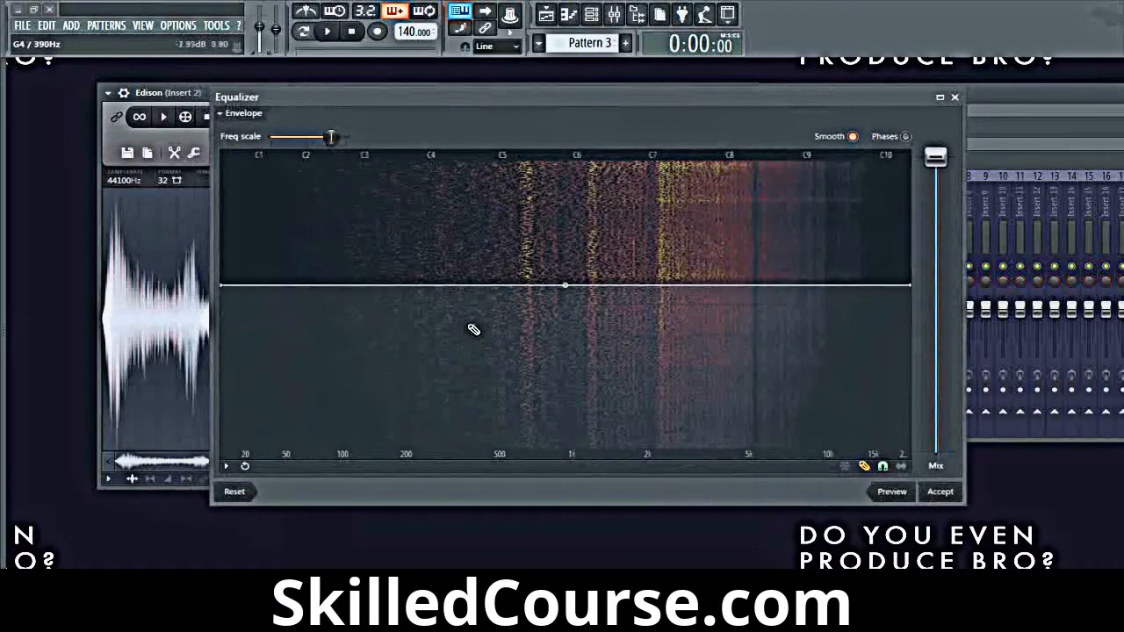
left_click(956, 98)
right_click(418, 256)
mouse_move(446, 309)
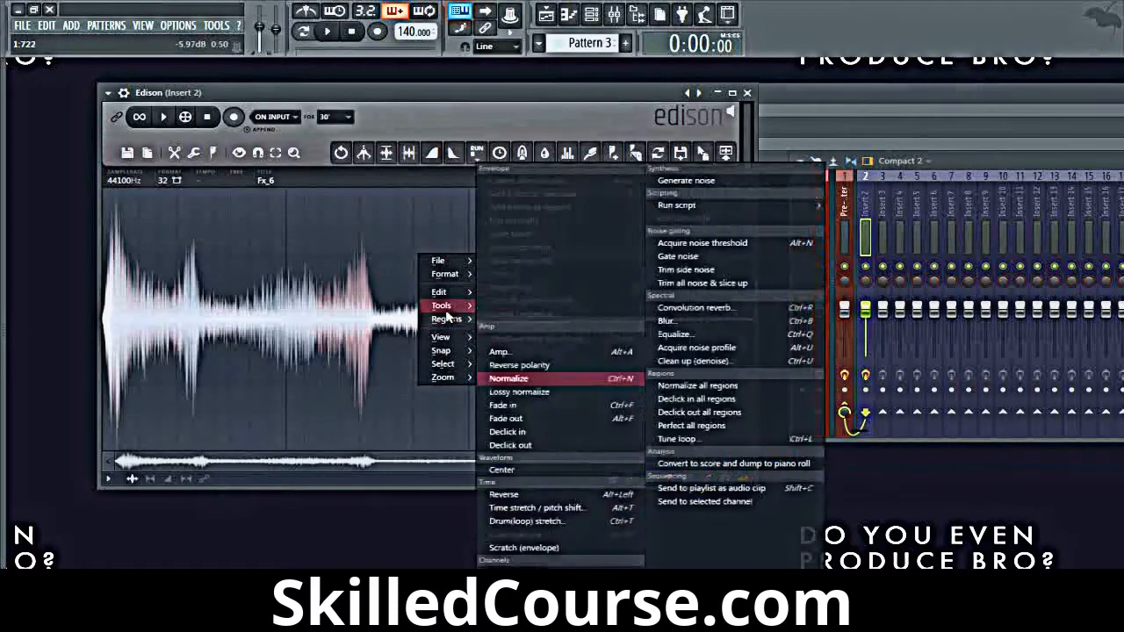
left_click(494, 356)
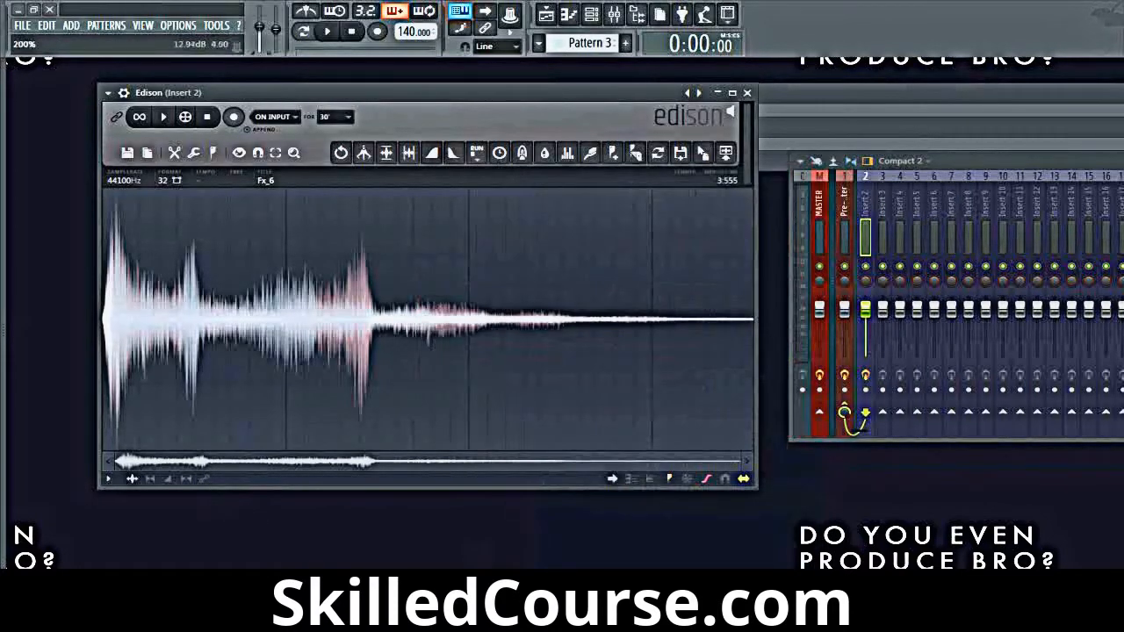
mouse_move(626, 198)
left_mouse_down()
mouse_move(626, 227)
mouse_move(625, 198)
left_mouse_up()
left_click_drag(577, 230, 577, 199)
left_click_drag(672, 227, 672, 197)
left_click(669, 388)
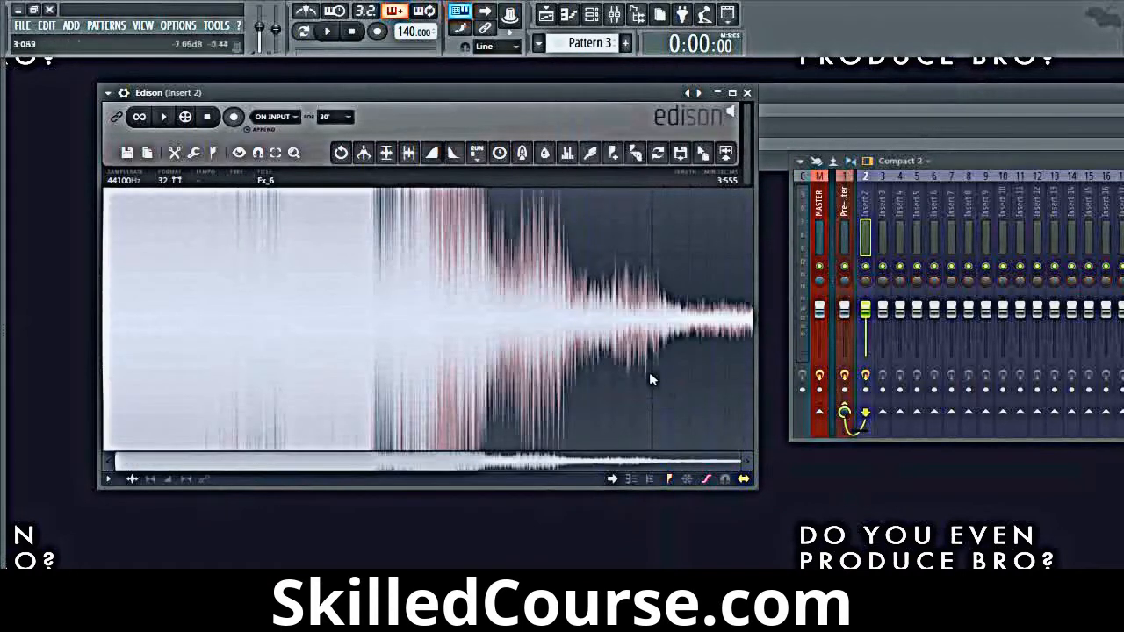
Step: Play the amplified Fx_6 sample briefly, stop playback, and undo the amplification
left_click(163, 118)
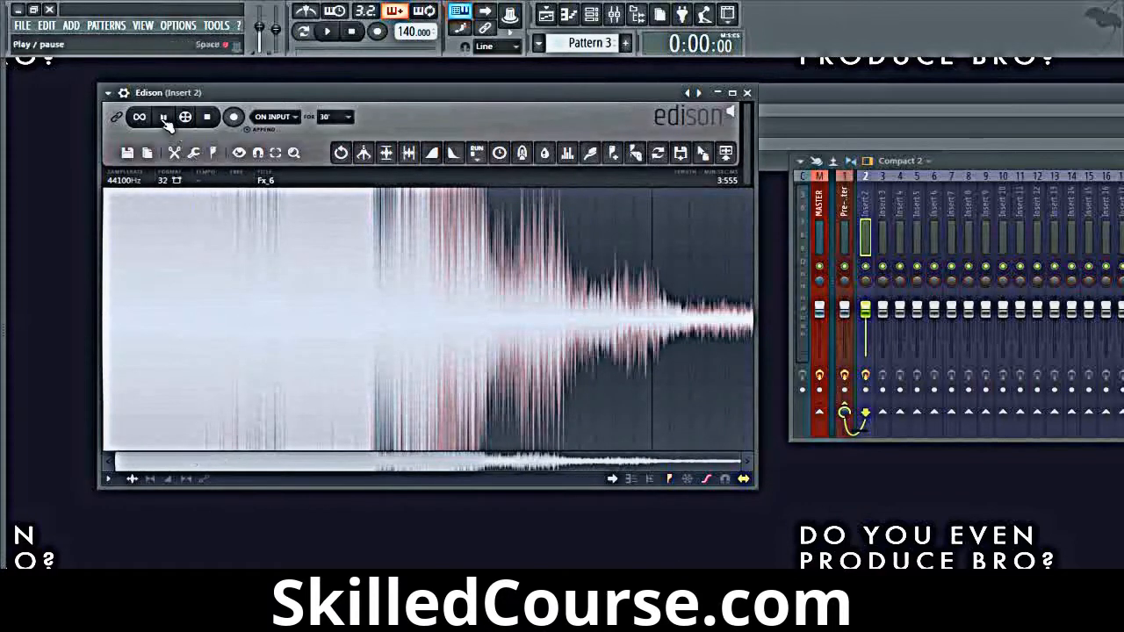
left_click(211, 119)
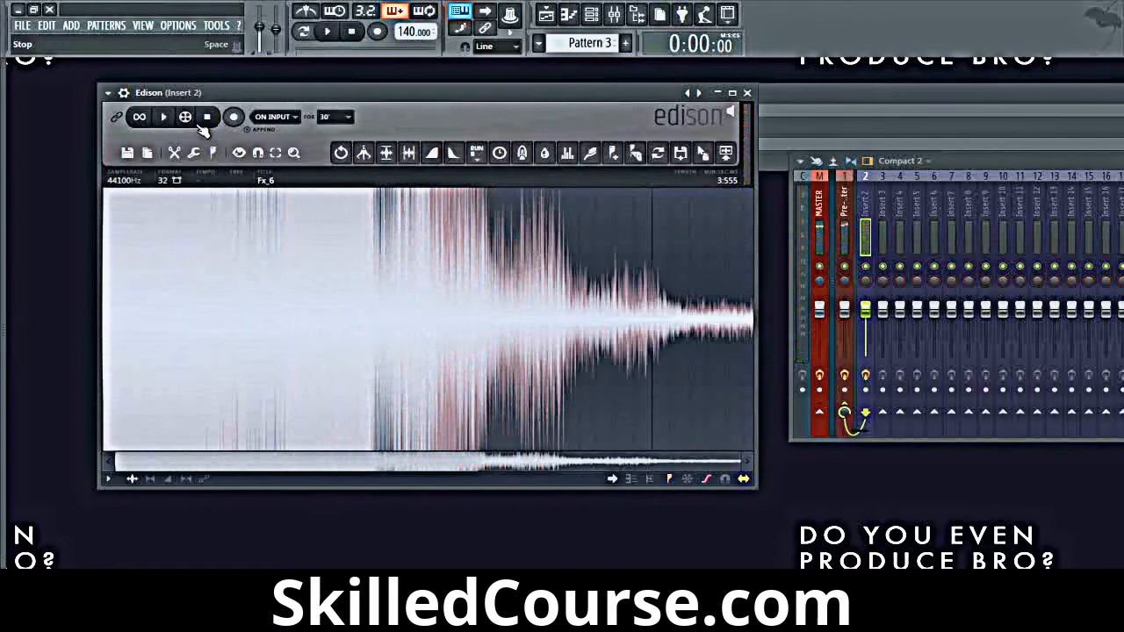
key("ctrl+z")
Step: Center the Fx_6 waveform around the zero line
right_click(306, 262)
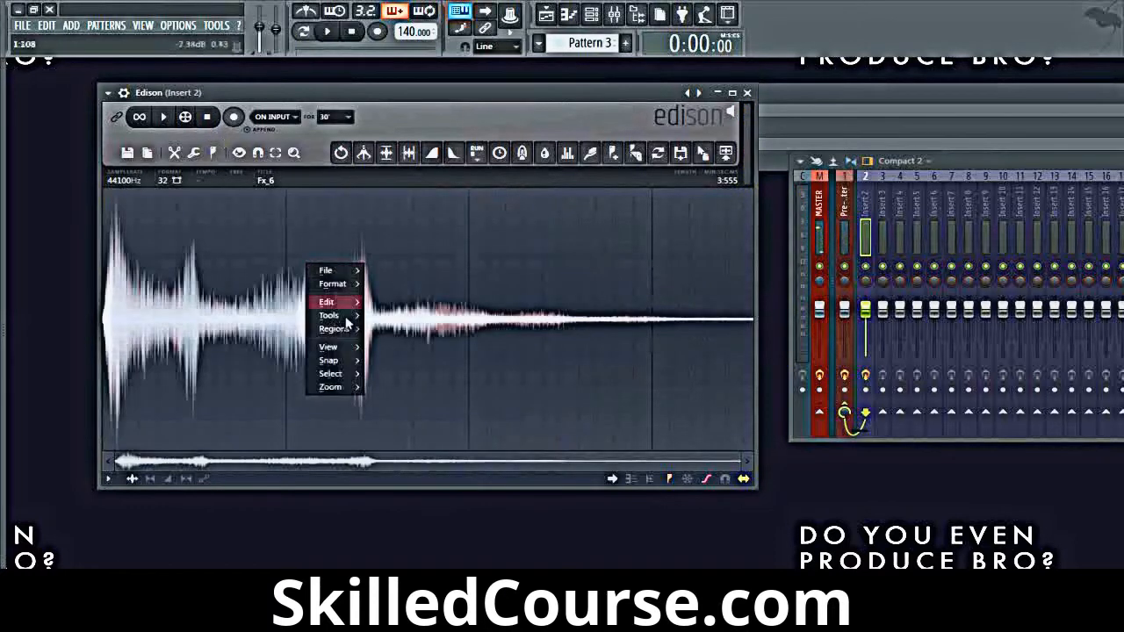
mouse_move(341, 322)
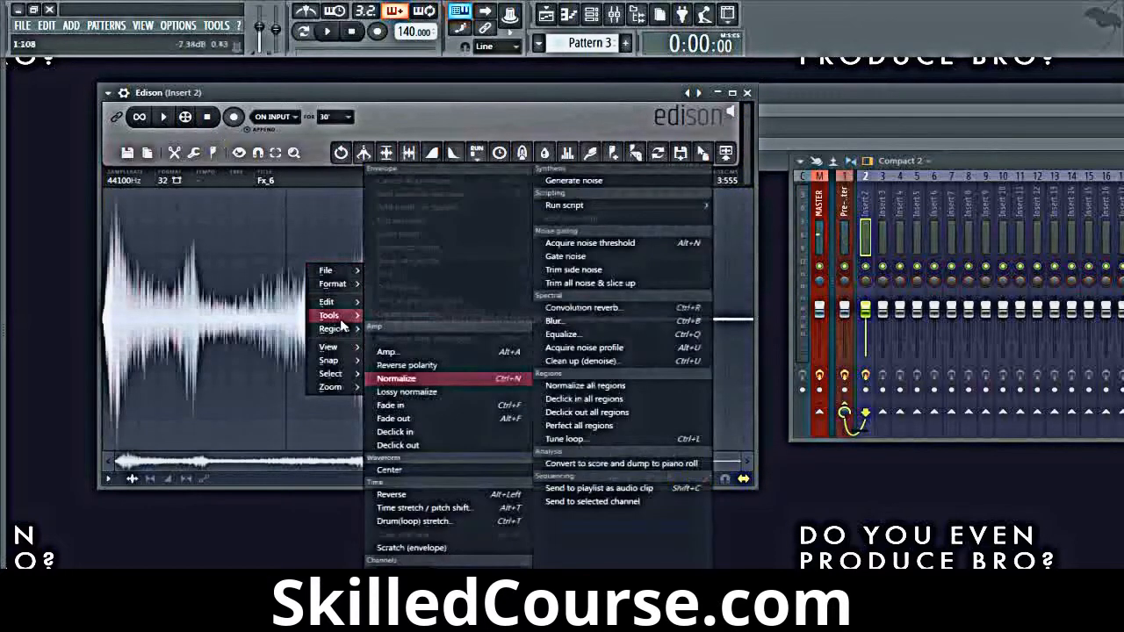
left_click(477, 468)
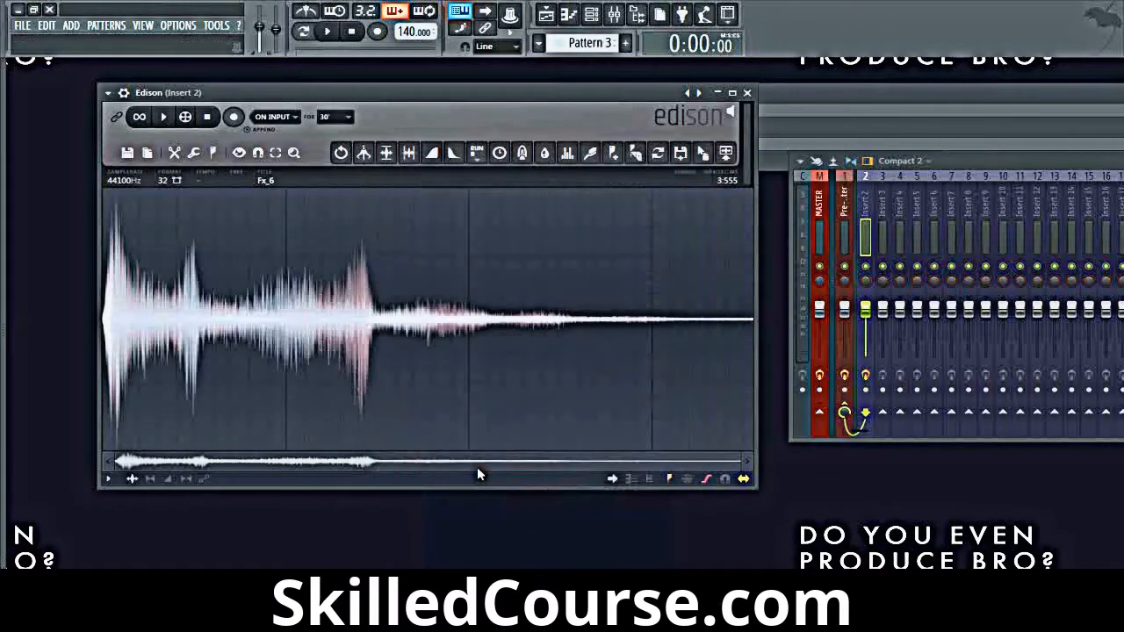
Step: Open the Clean up (denoise) tool for the Fx_6 sample and acquire a noise profile from it
right_click(301, 262)
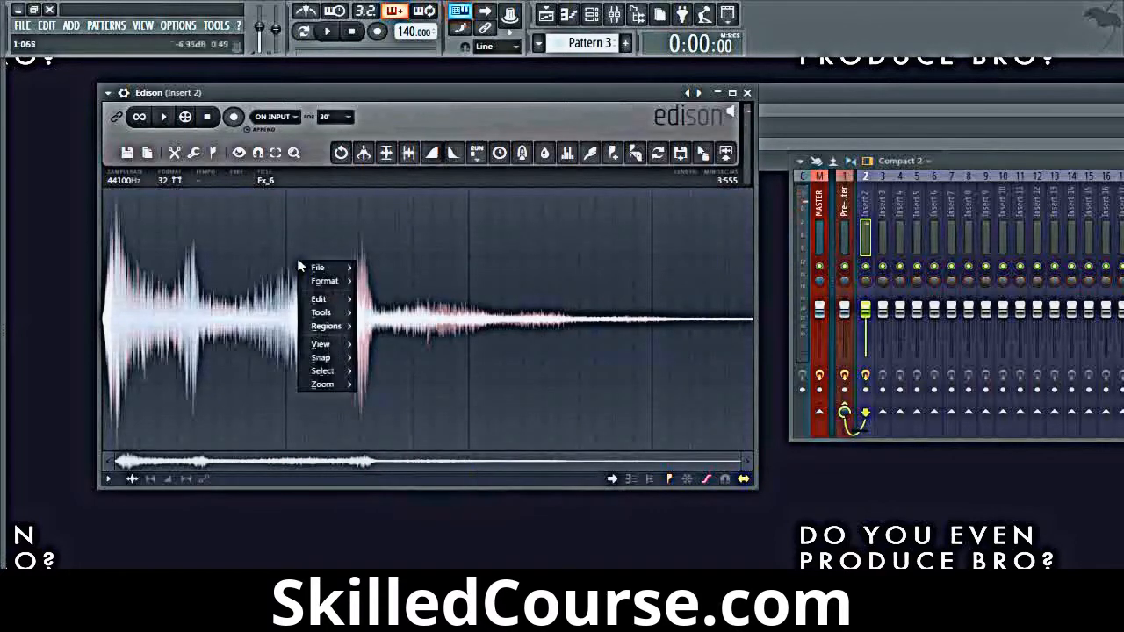
mouse_move(341, 313)
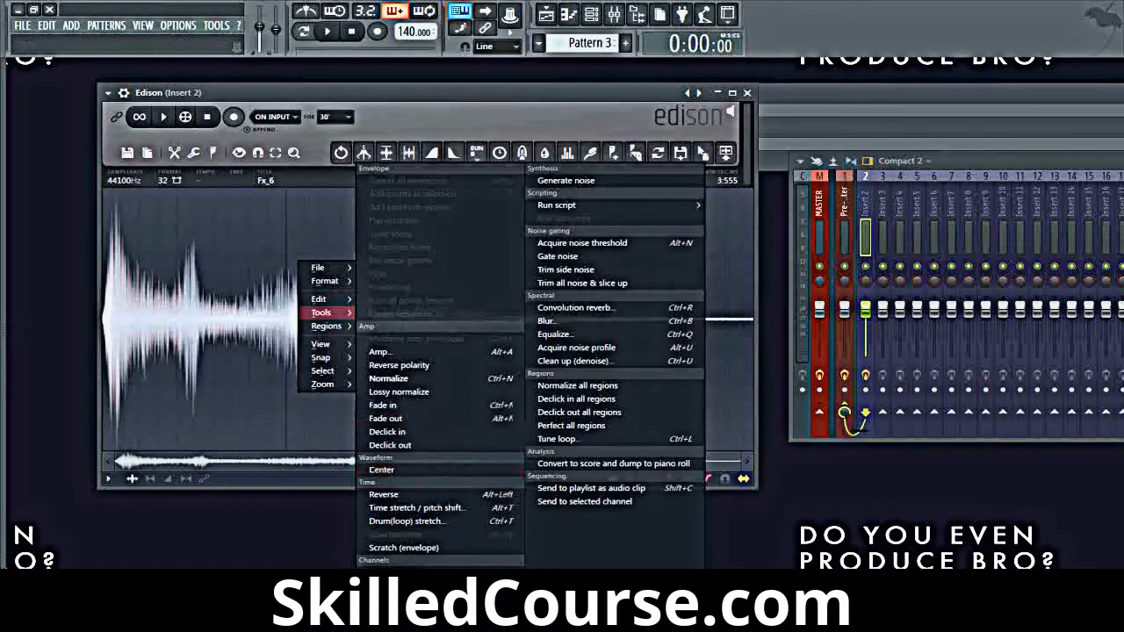
left_click(609, 365)
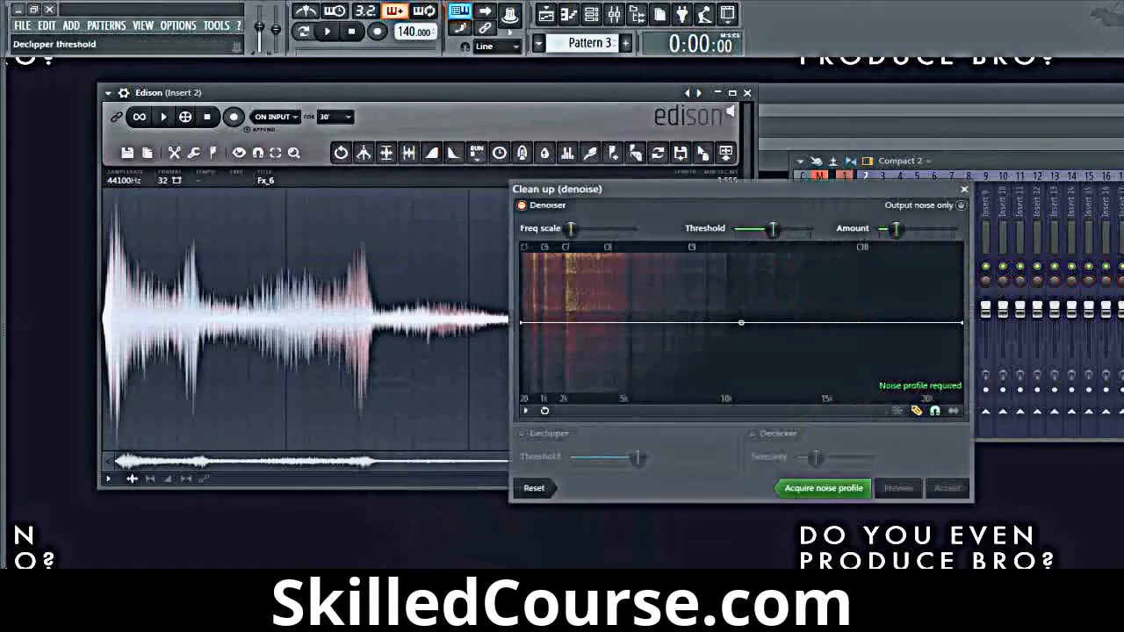
left_click_drag(708, 190, 538, 134)
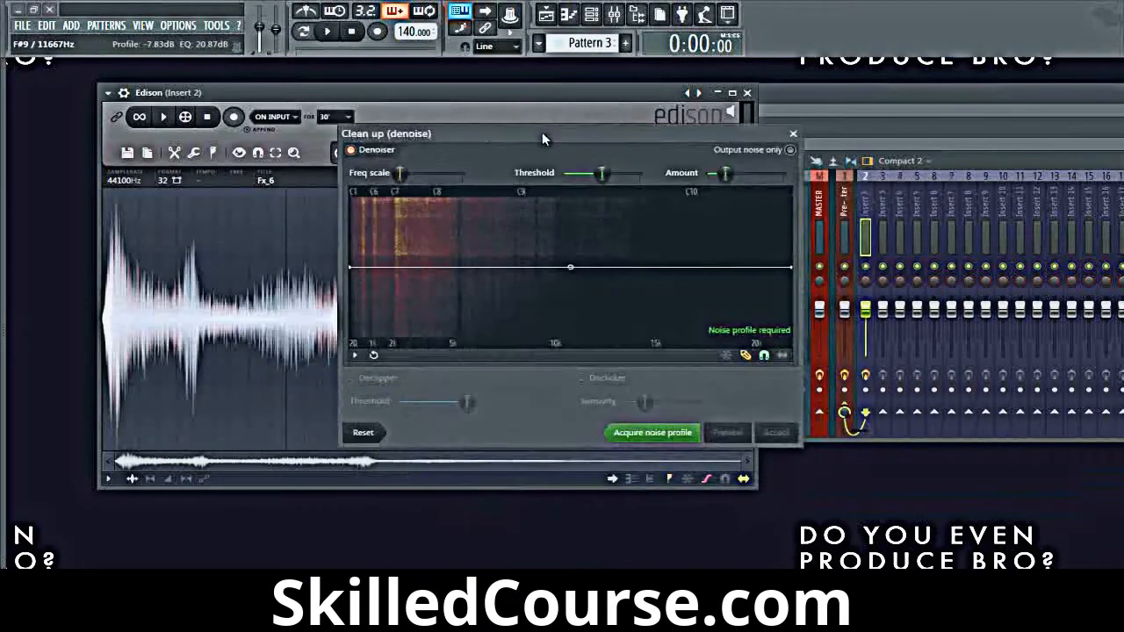
left_click(653, 432)
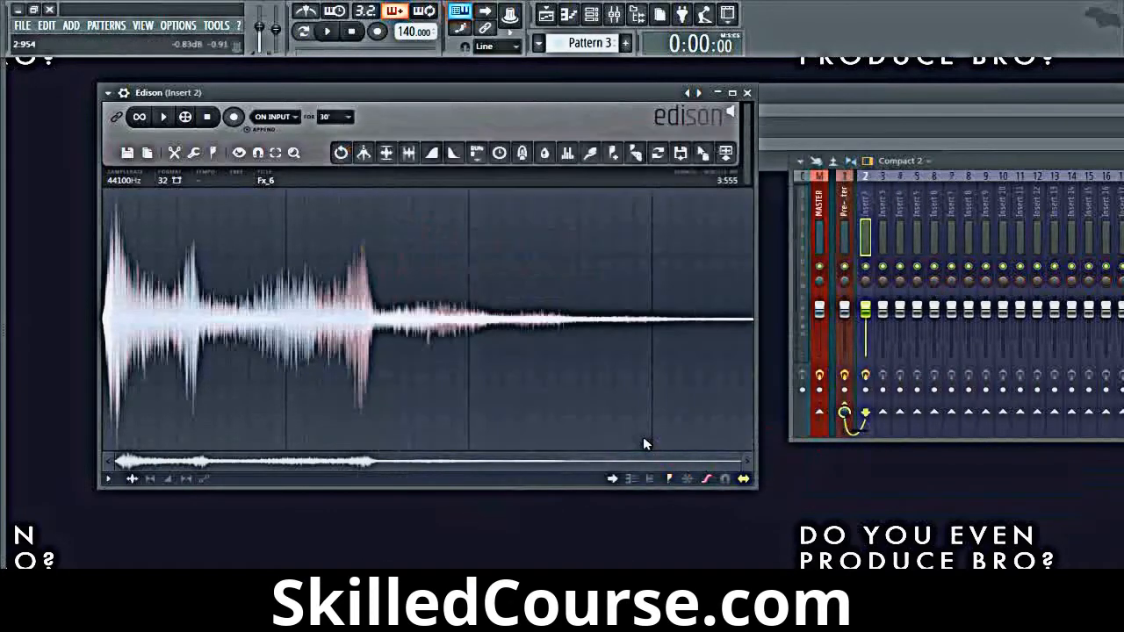
Step: Reopen the Clean up (denoise) tool with the acquired noise profile, preview it, and close it without applying
right_click(544, 348)
mouse_move(566, 394)
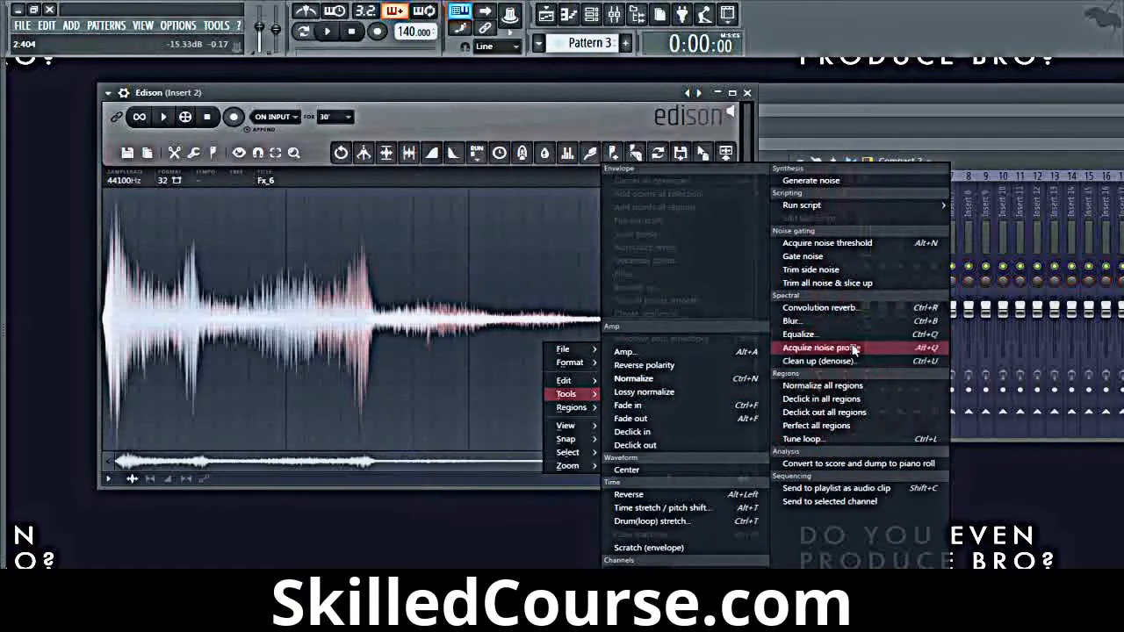
left_click(818, 361)
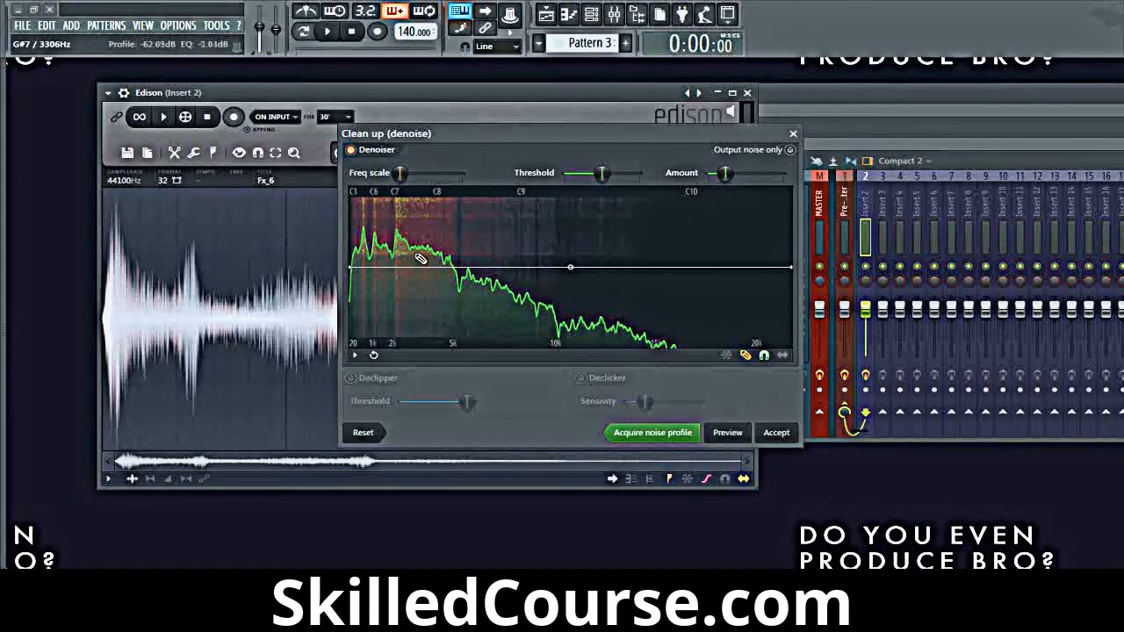
left_click(741, 436)
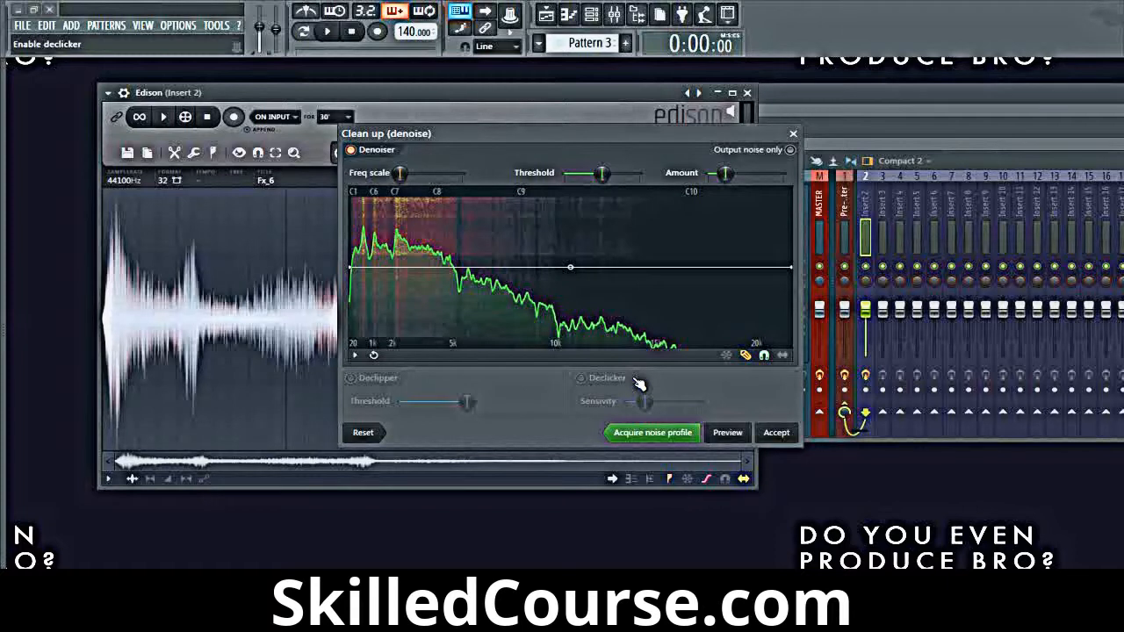
left_click(794, 133)
Step: Try the Blur tool on the Fx_6 sample with a centred bell-shaped impulse, listen to the result, and undo it
right_click(430, 321)
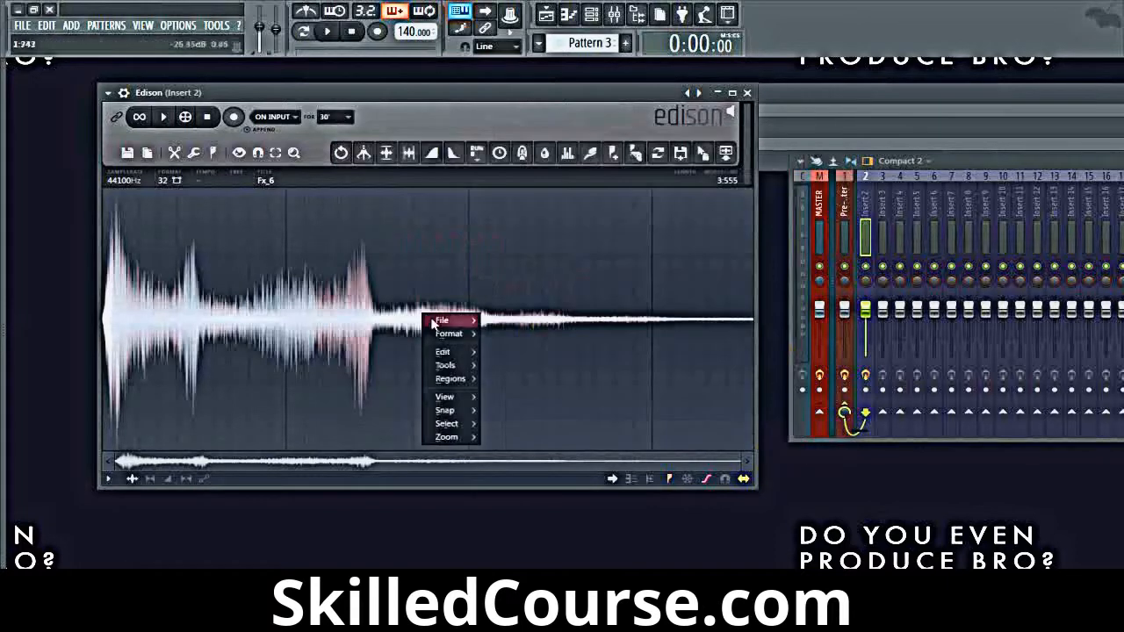
mouse_move(448, 364)
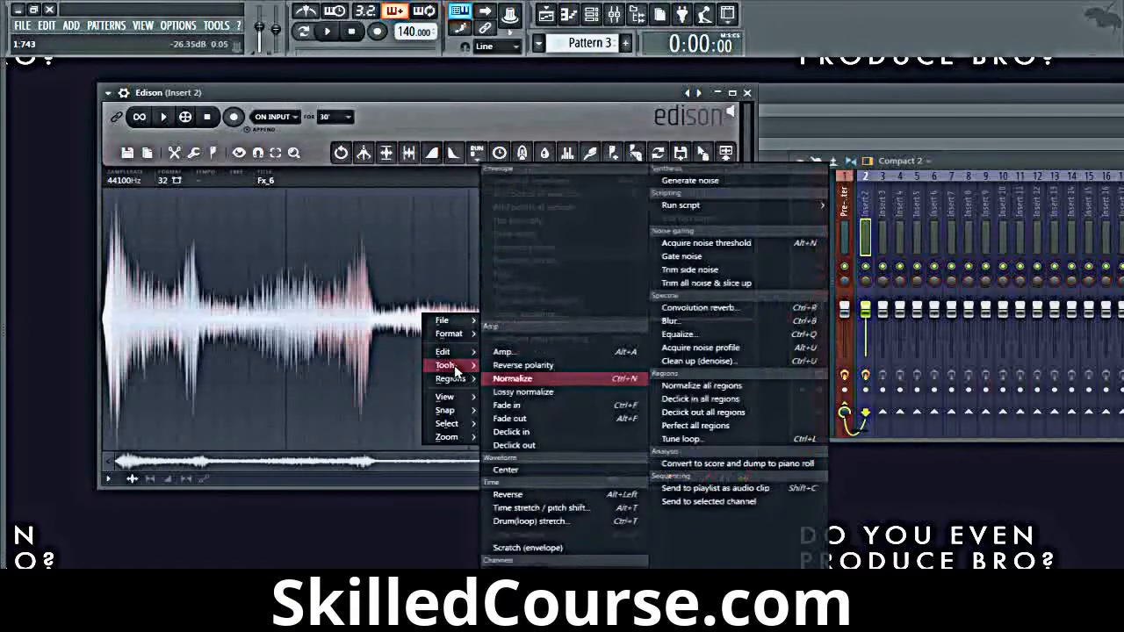
left_click(732, 322)
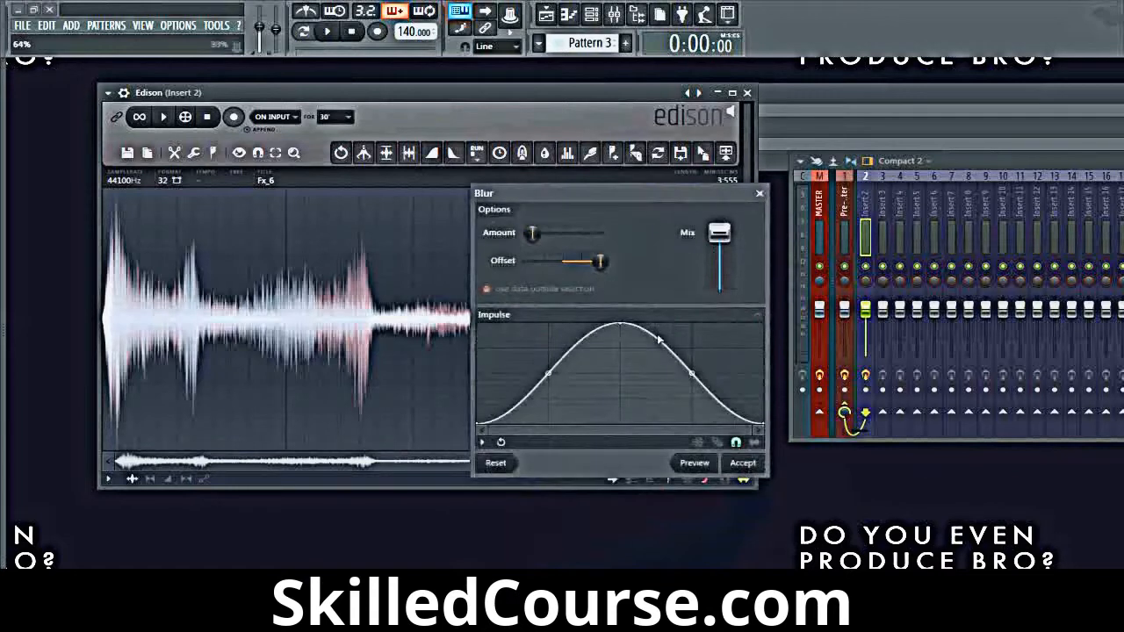
left_click_drag(613, 332, 608, 297)
left_click(745, 463)
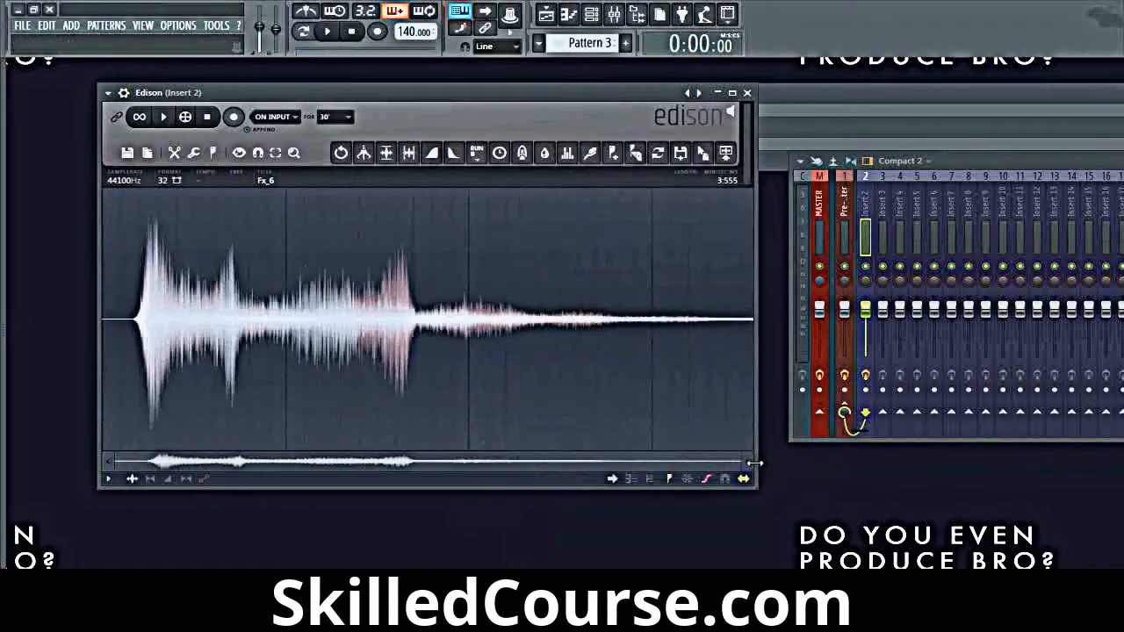
key("space")
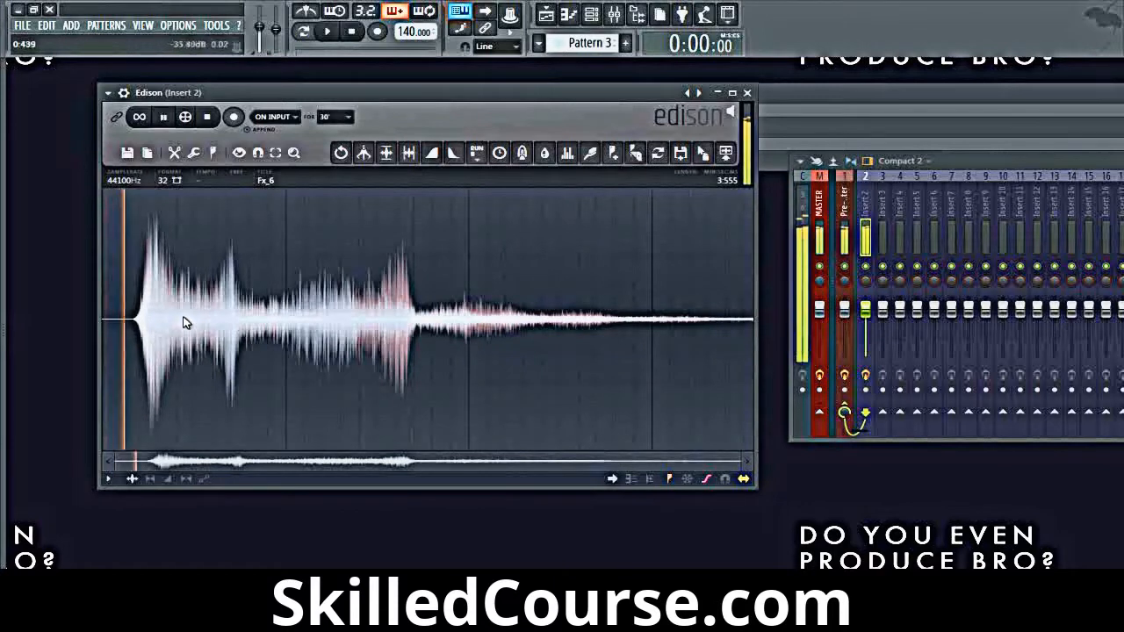
key("ctrl+z")
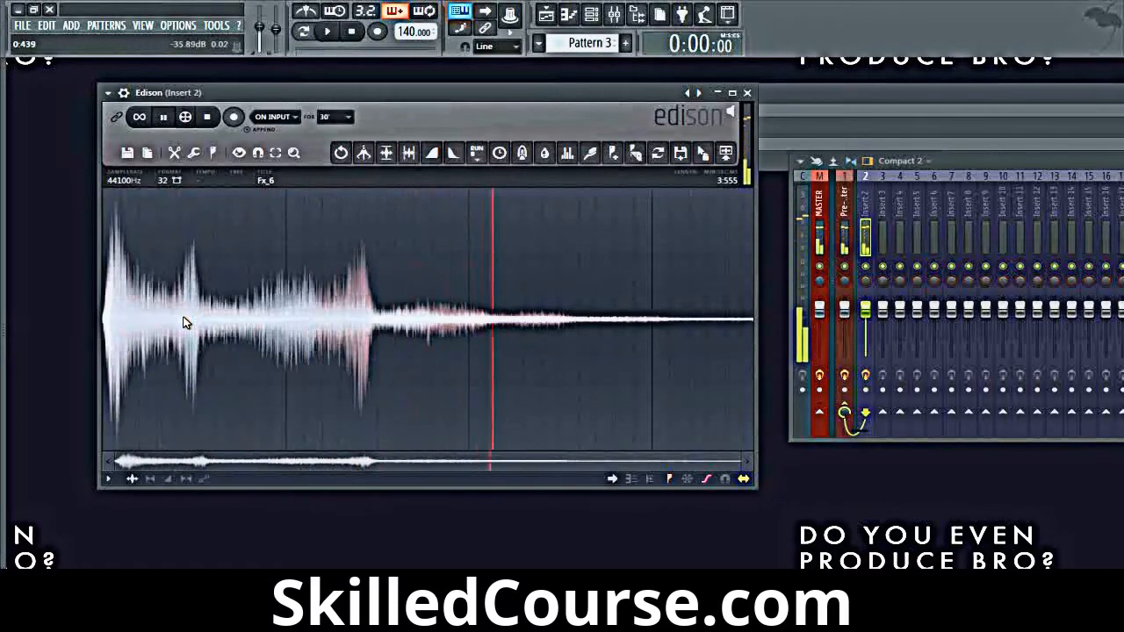
Step: Blur the Fx_6 sample again with the Amount raised to about 1000 ms
key("ctrl+b")
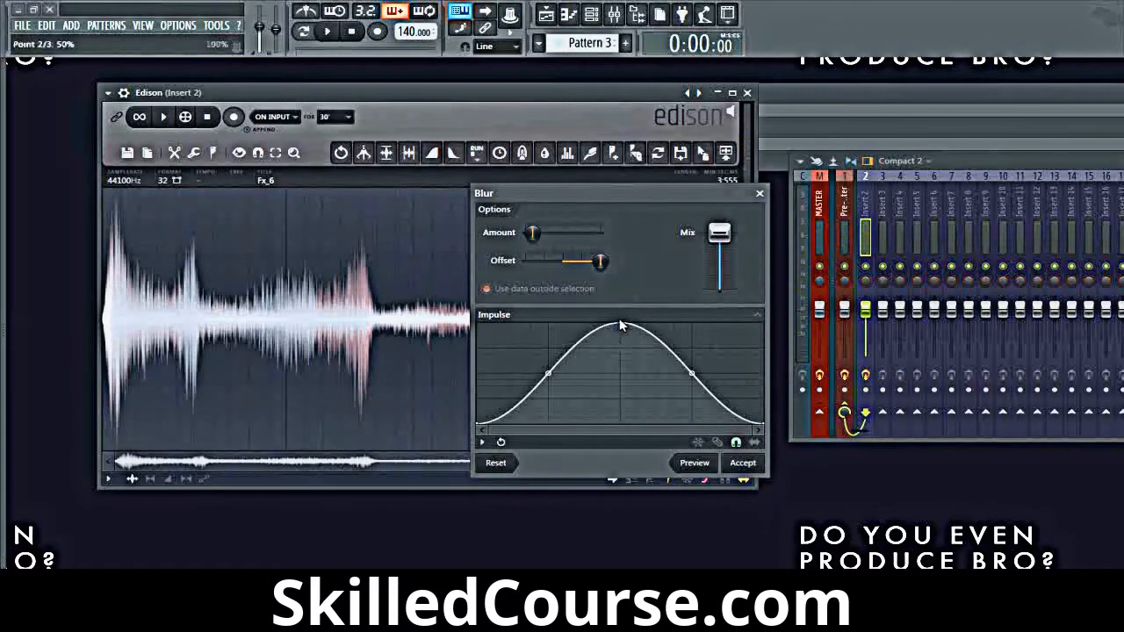
left_click_drag(532, 231, 545, 232)
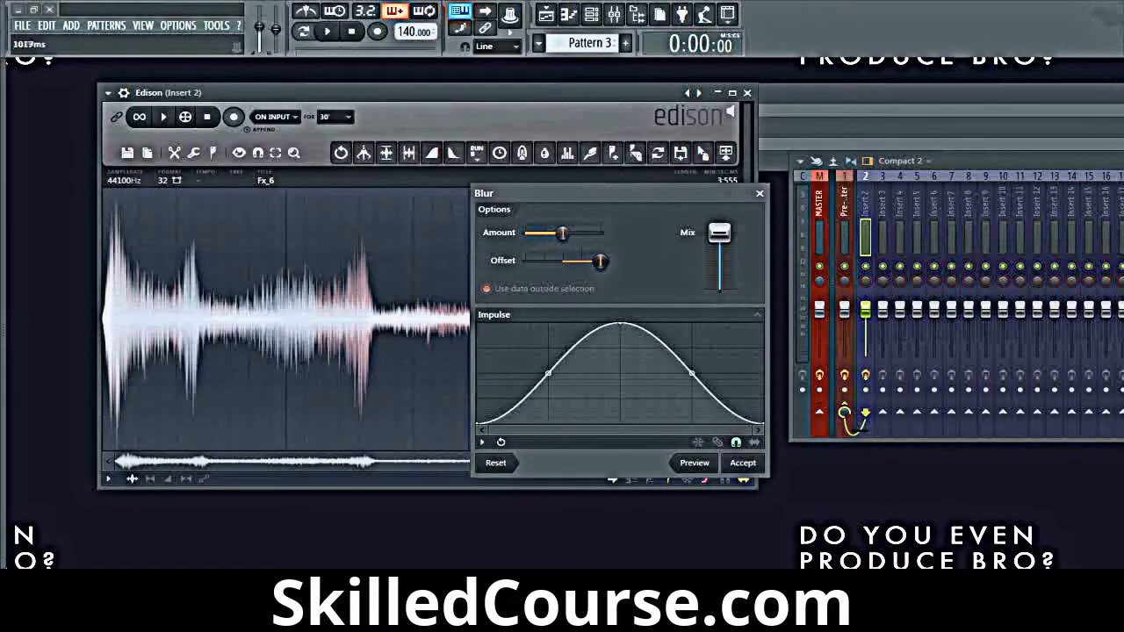
left_click(742, 463)
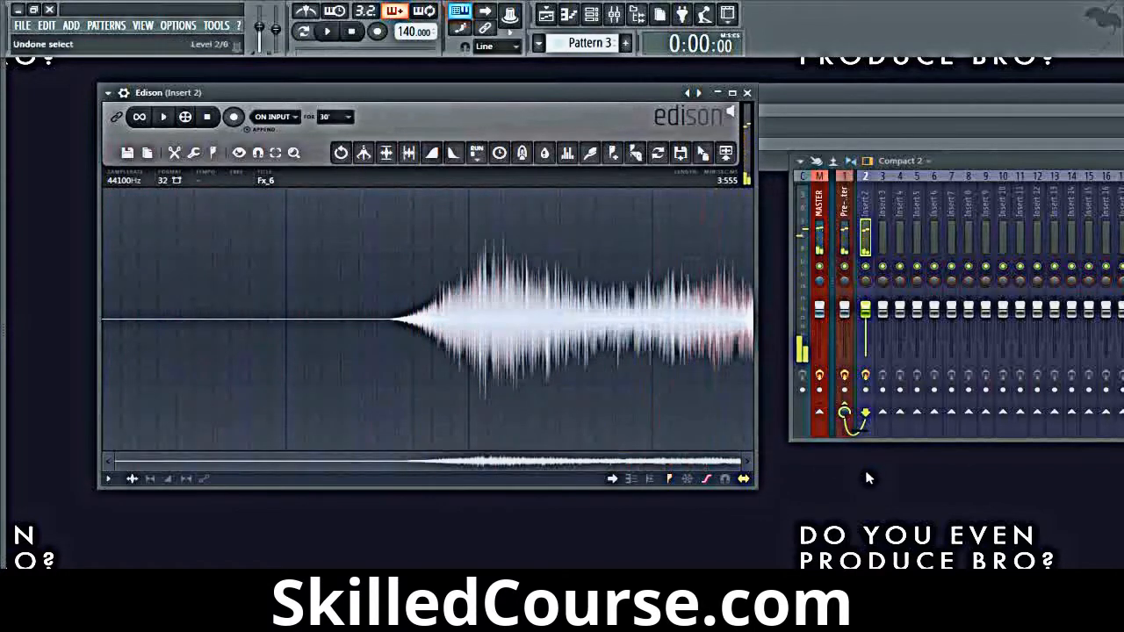
Step: Play back the heavily blurred sample and undo the blur to restore the original waveform
key("space")
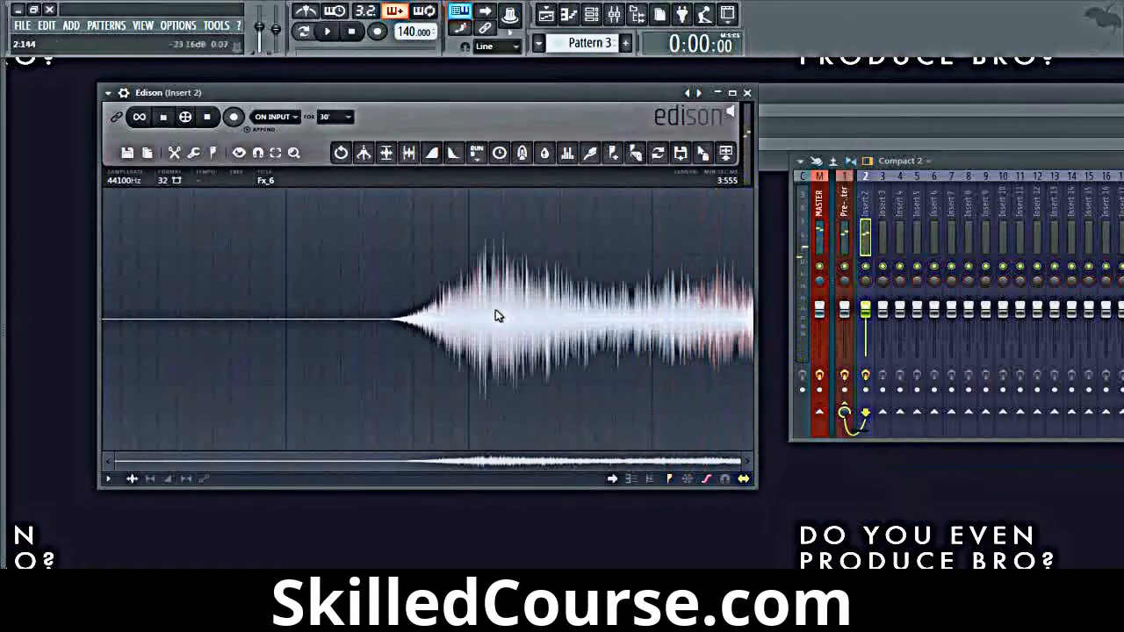
key("space")
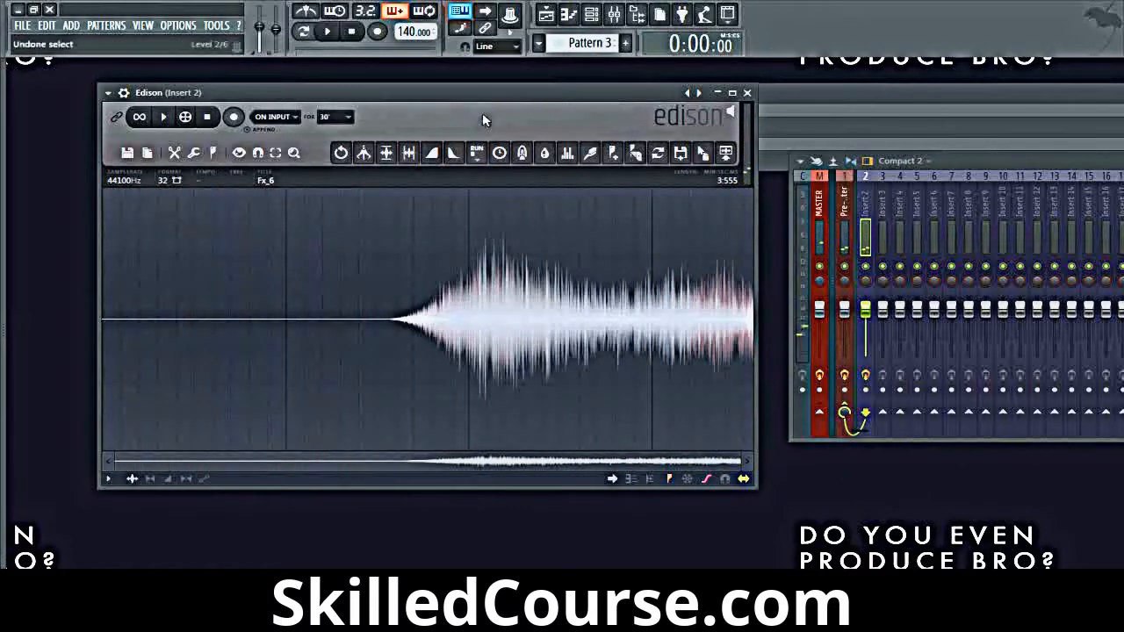
key("ctrl+z")
key("ctrl+alt+z")
Step: Move the Blur impulse's peak to the very start, preview and apply the blur to Fx_6, and undo it
right_click(284, 283)
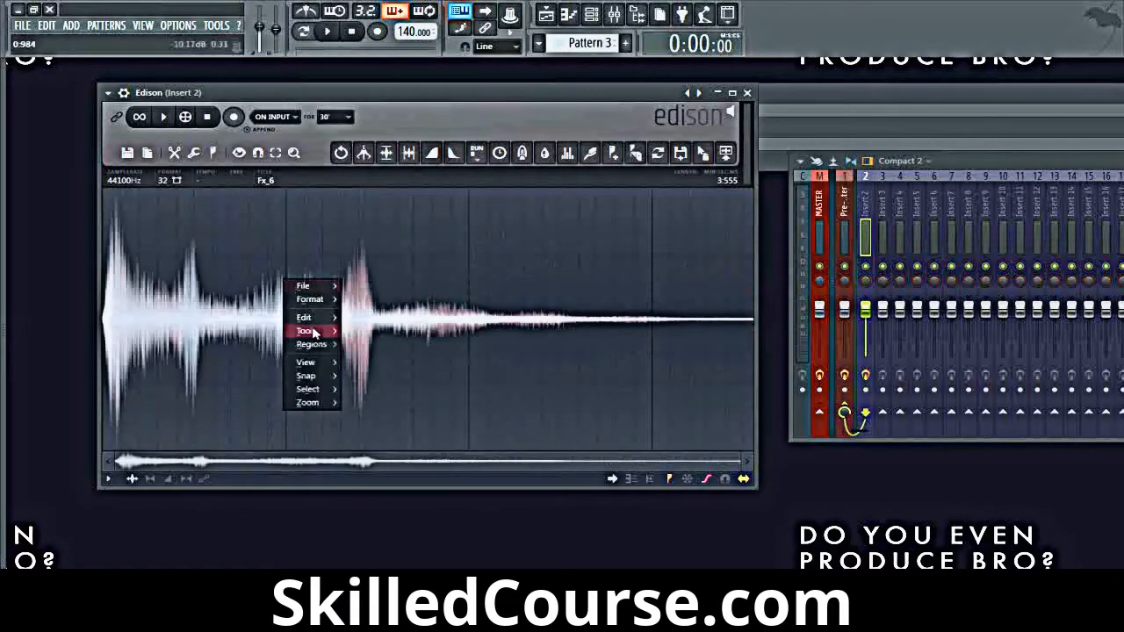
mouse_move(314, 332)
left_click(532, 320)
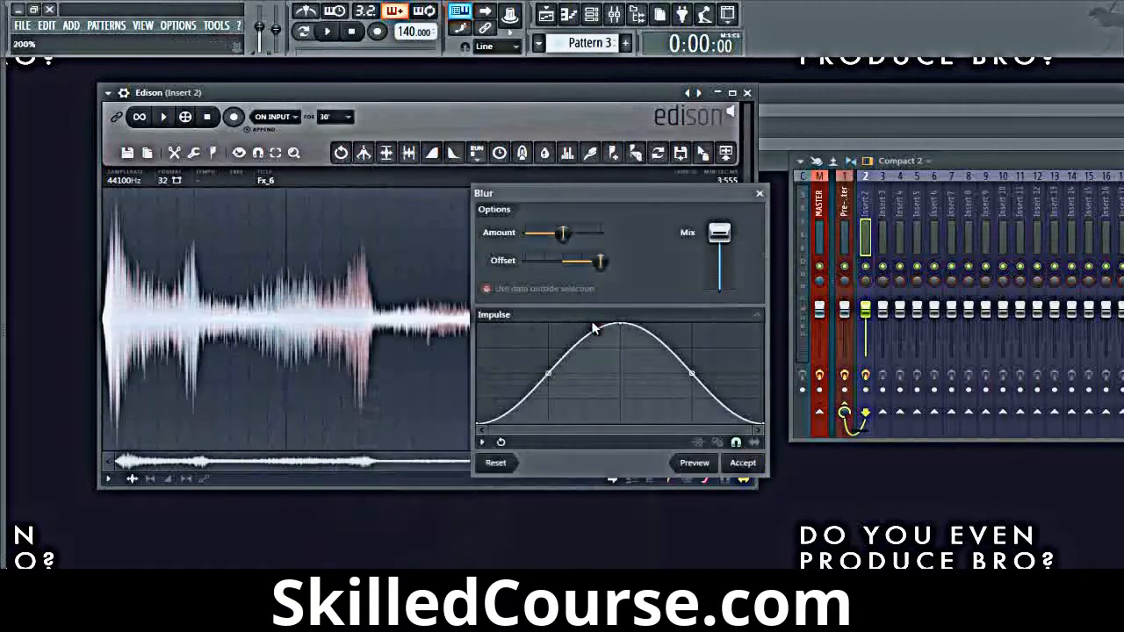
left_click_drag(623, 324, 201, 308)
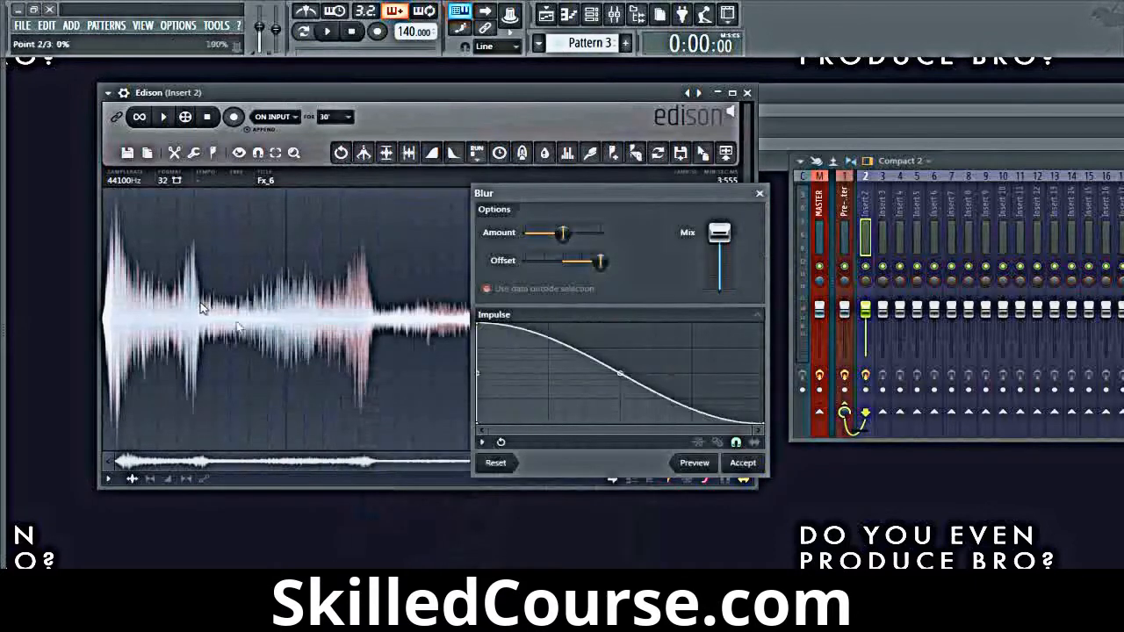
left_click(701, 467)
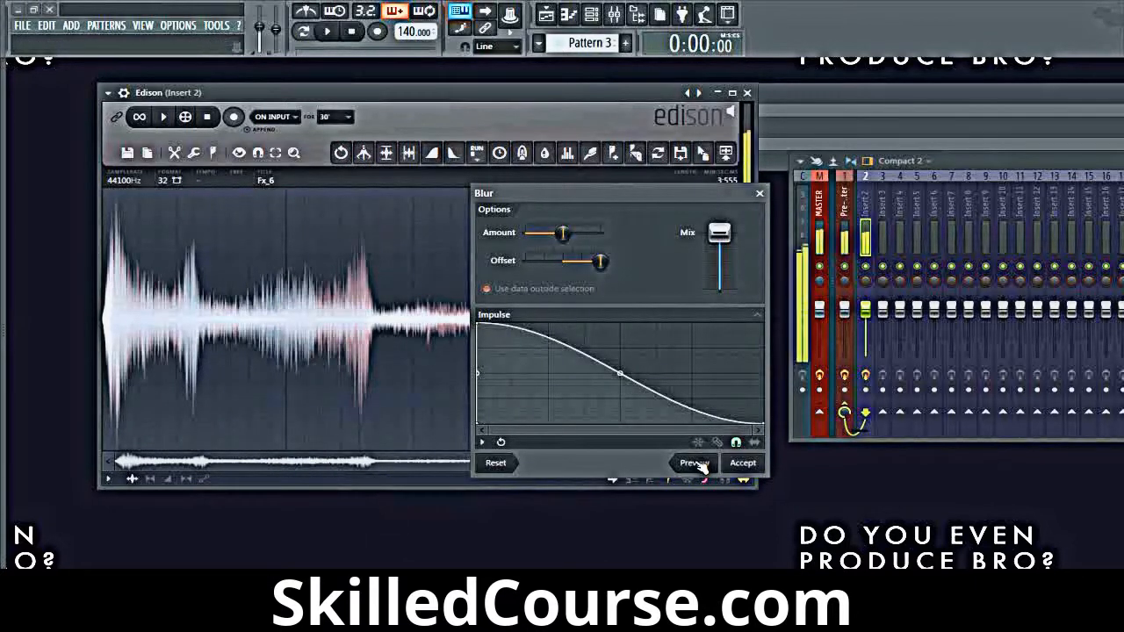
left_click(747, 470)
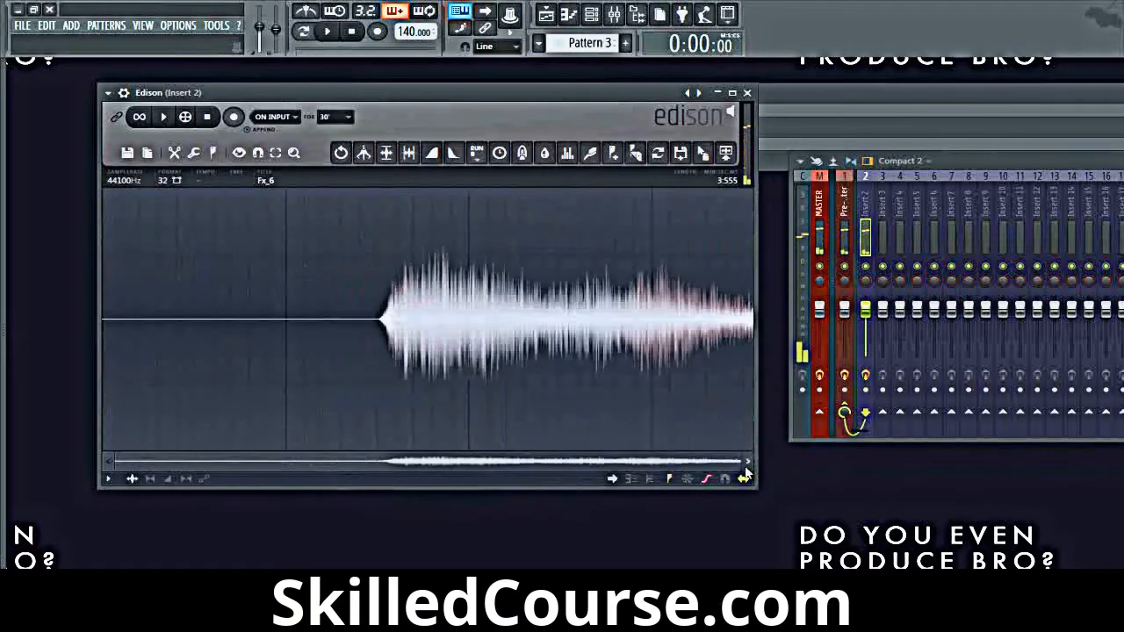
key("ctrl+z")
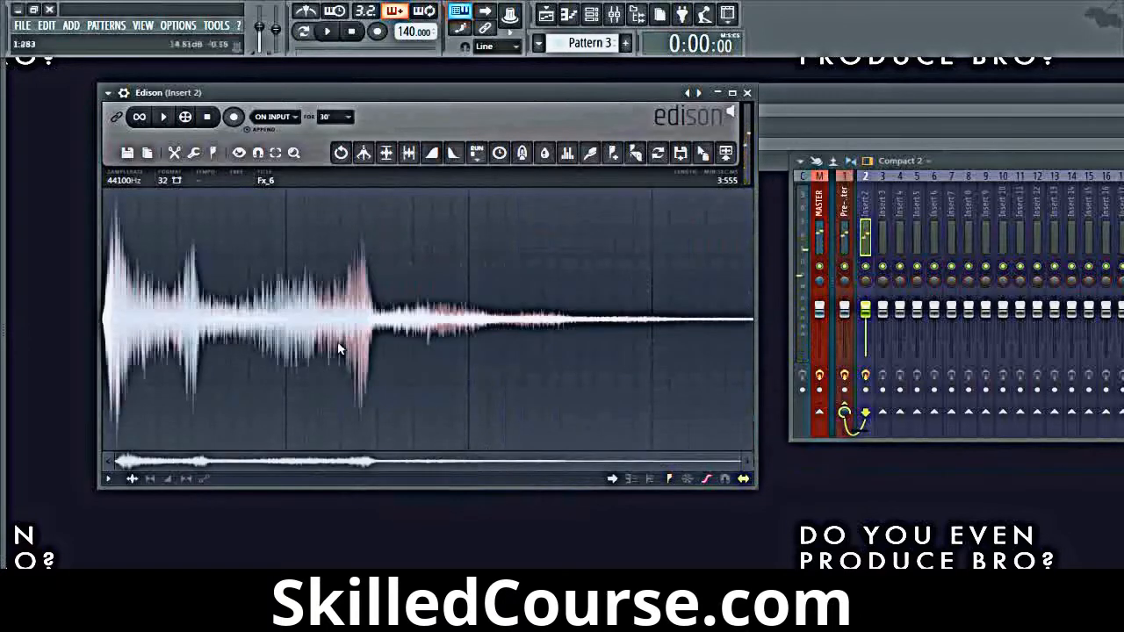
Step: Blur the Fx_6 sample with the impulse's peak moved to the very end, and undo the blur
key("ctrl+b")
left_click_drag(477, 325, 1023, 307)
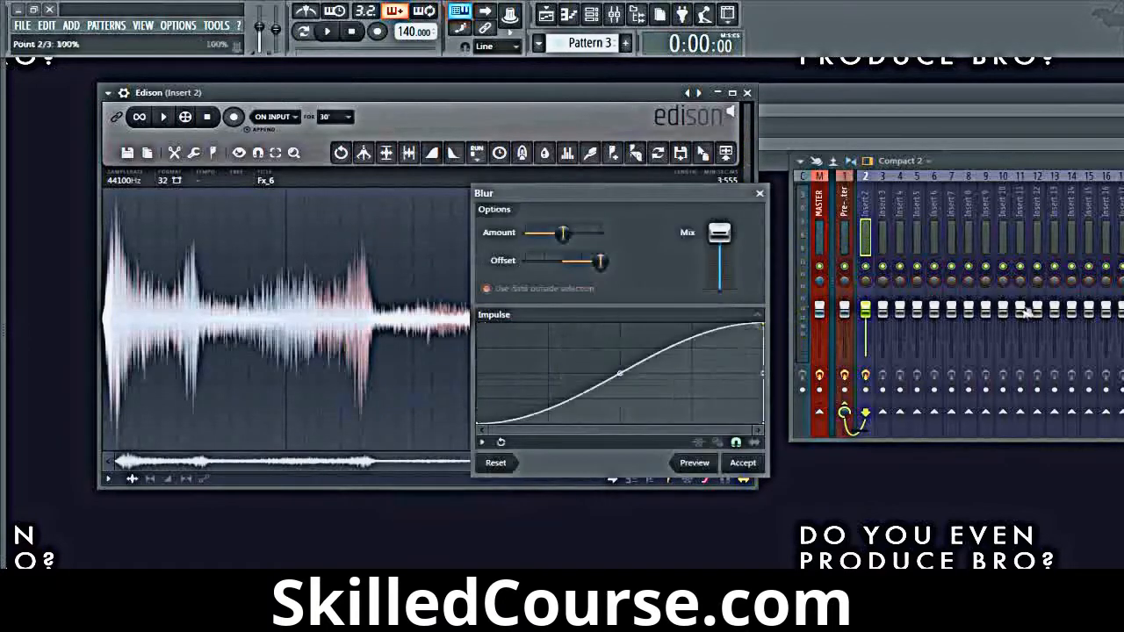
left_click(759, 465)
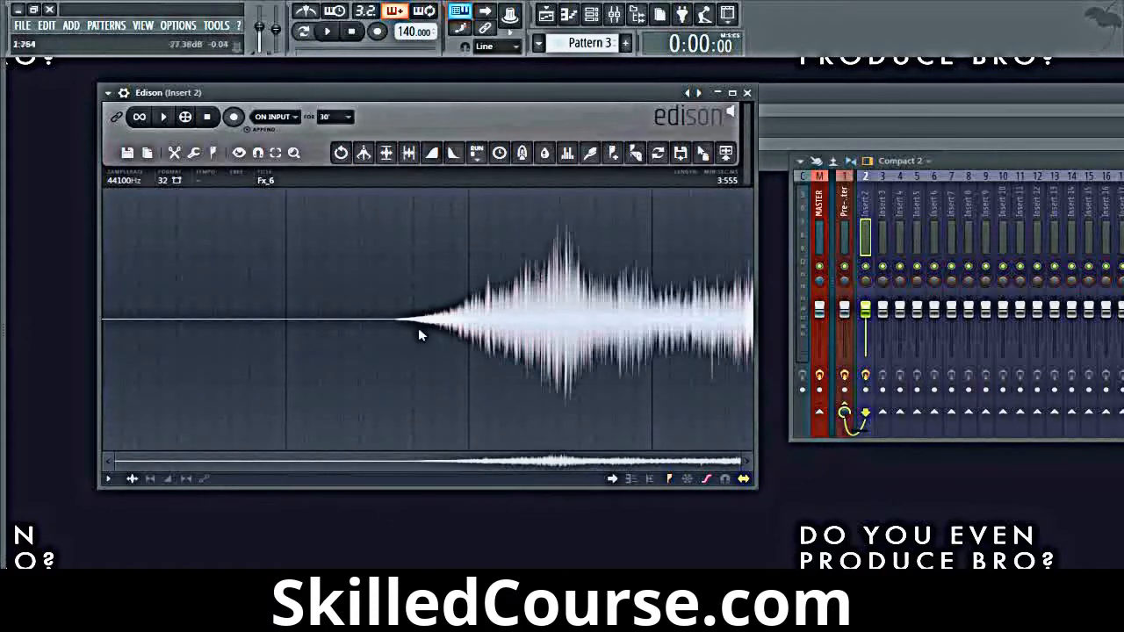
key("ctrl+z")
Step: Return the Blur impulse's peak to 50%, view the impulse preset files without loading one, and close Blur without applying it
key("ctrl+b")
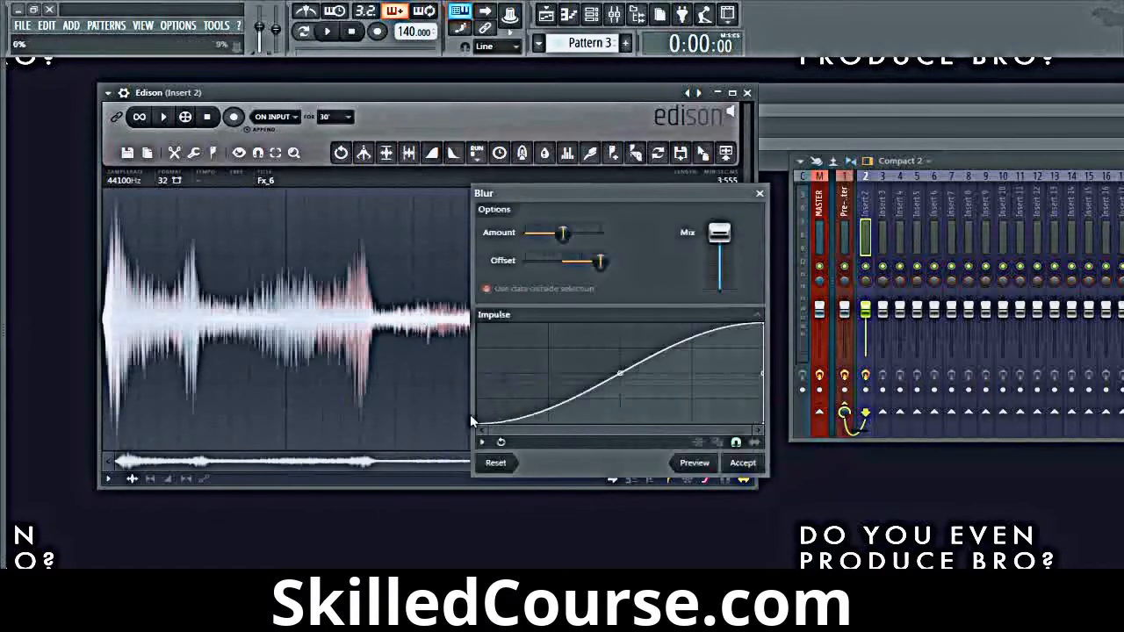
left_click_drag(766, 328, 619, 323)
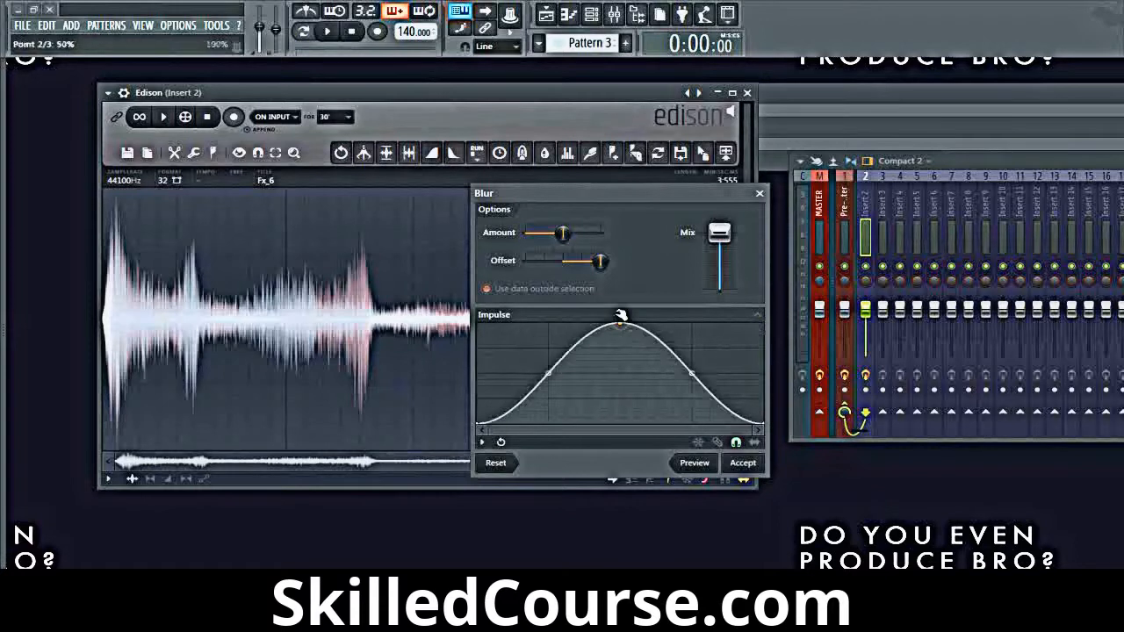
left_click(497, 314)
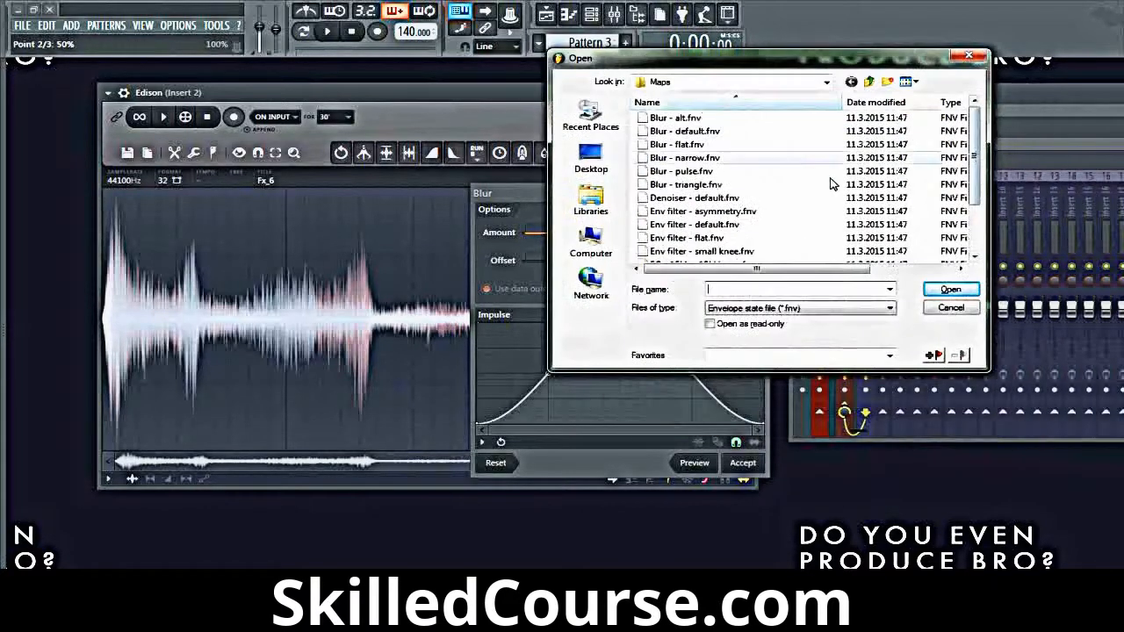
left_click(970, 58)
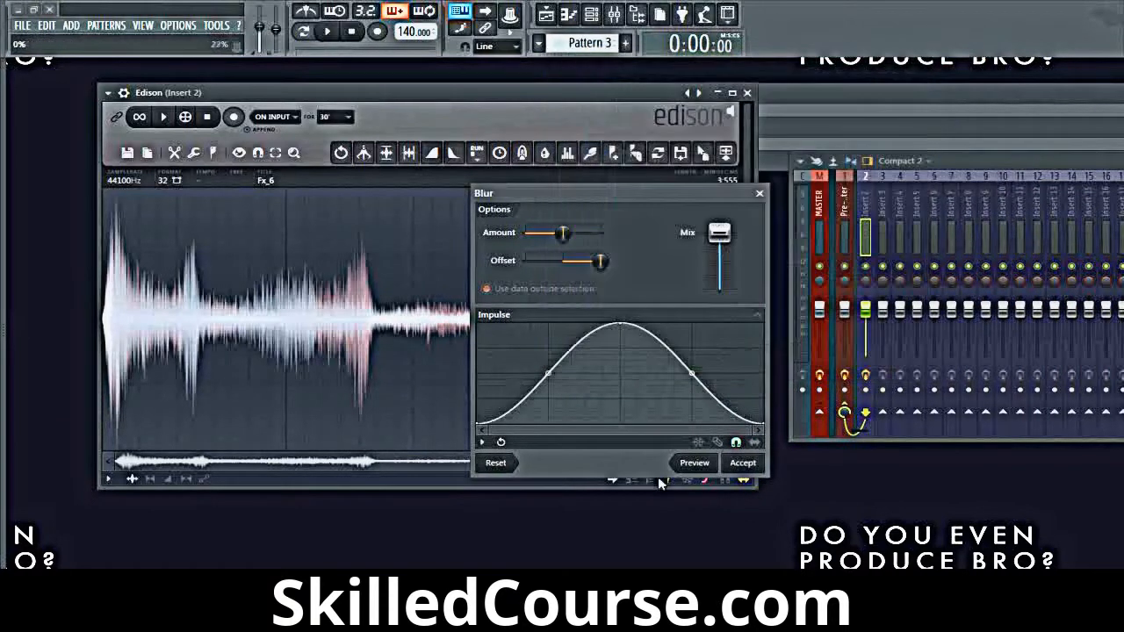
left_click_drag(615, 326, 614, 271)
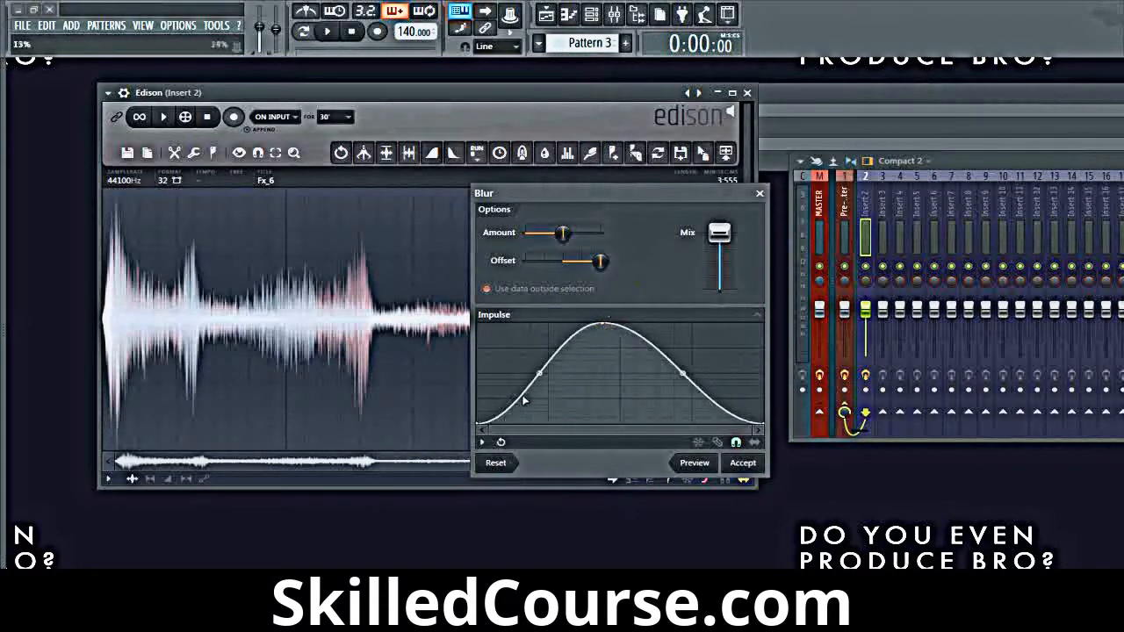
mouse_move(605, 326)
left_mouse_down()
mouse_move(479, 330)
mouse_move(620, 325)
left_mouse_up()
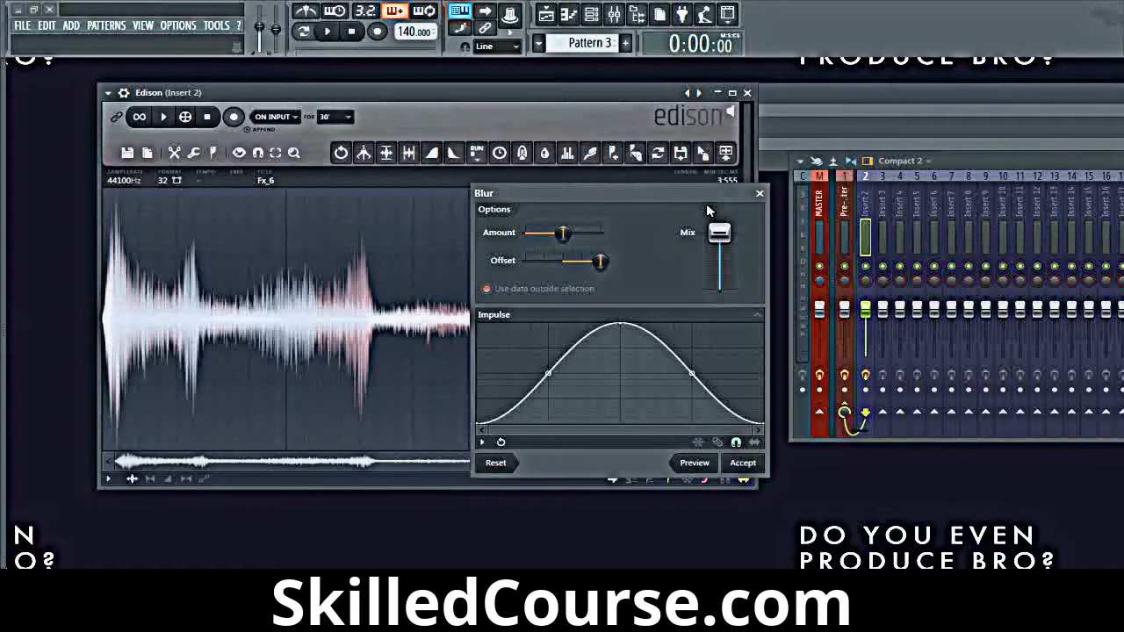
left_click(761, 194)
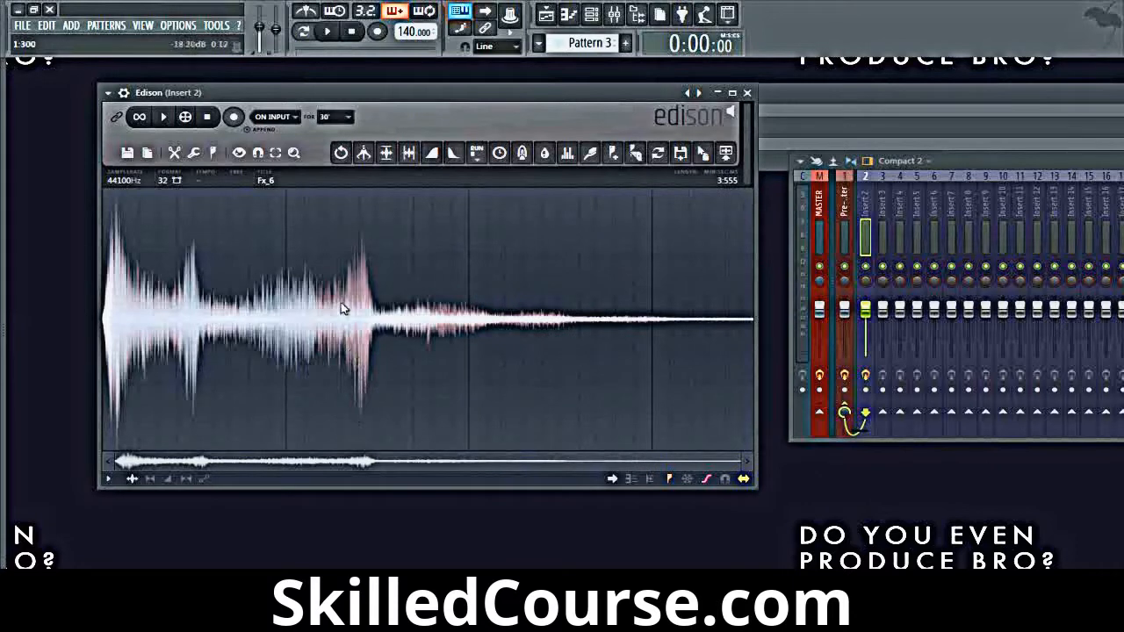
Step: Start the loop tuner on nearly the whole Fx_6 sample and raise its blur order to just over half
right_click(343, 309)
mouse_move(385, 348)
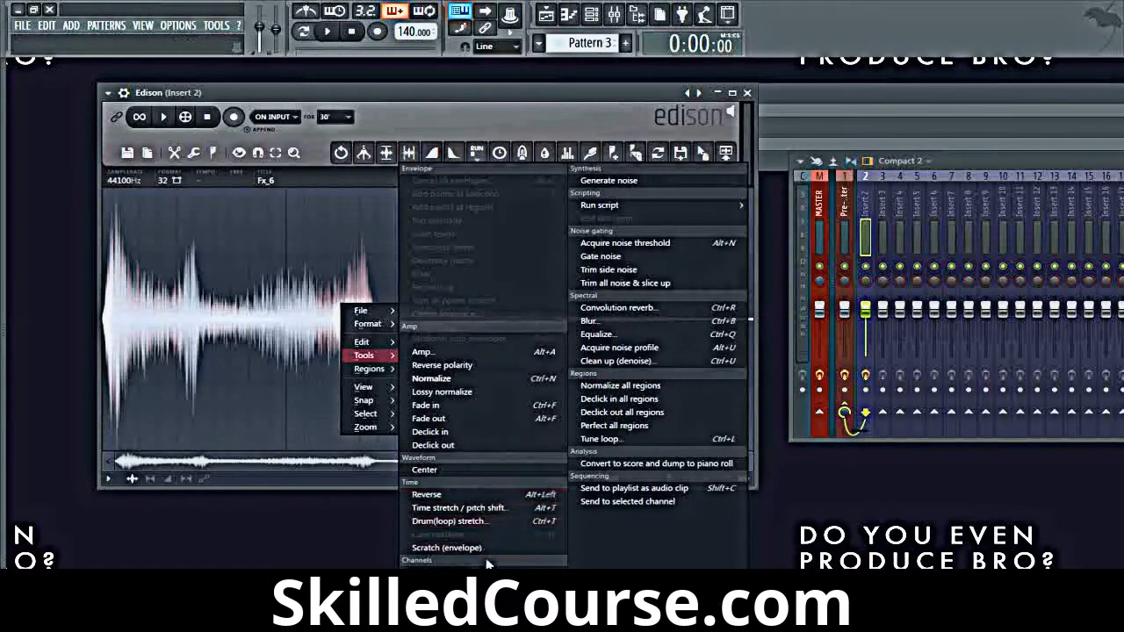
left_click(654, 438)
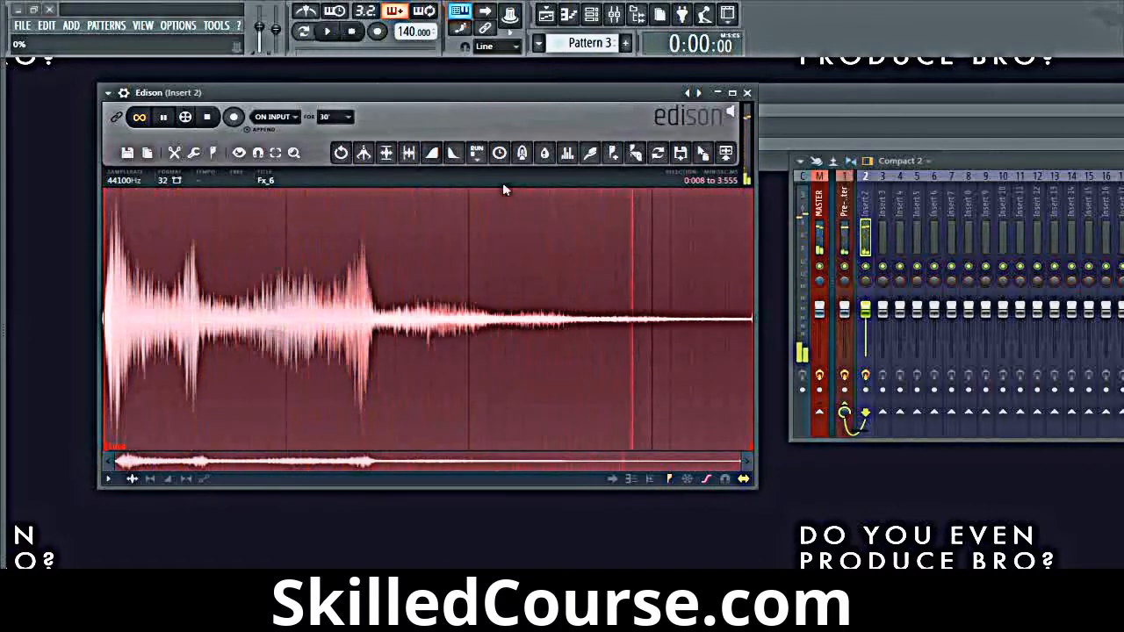
left_click(658, 153)
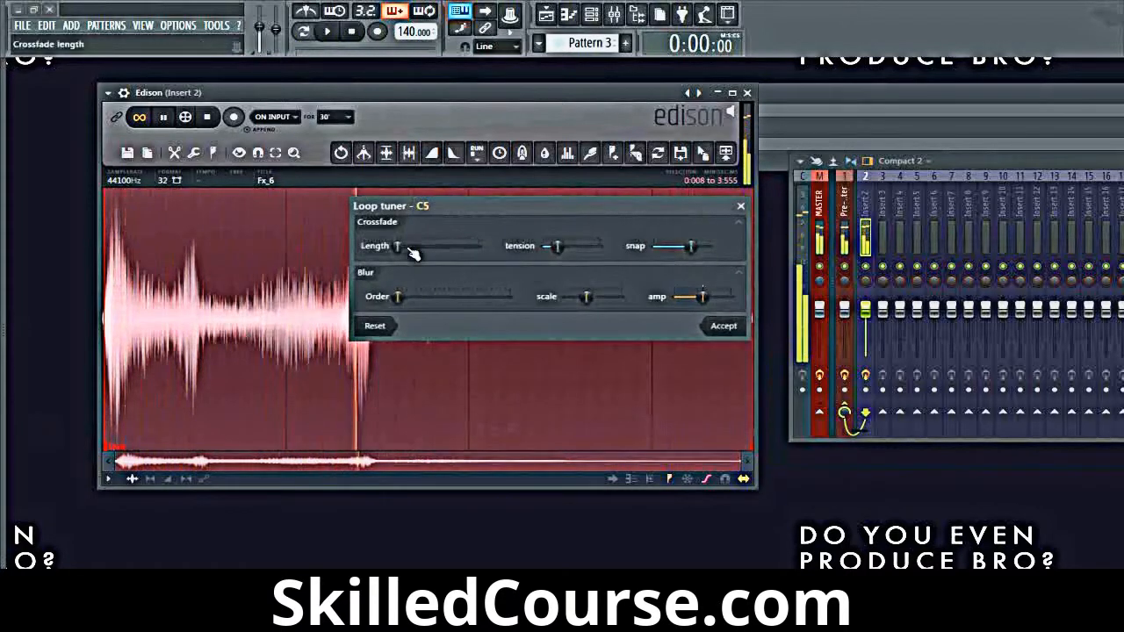
mouse_move(408, 247)
left_mouse_down()
mouse_move(450, 241)
mouse_move(397, 246)
left_mouse_up()
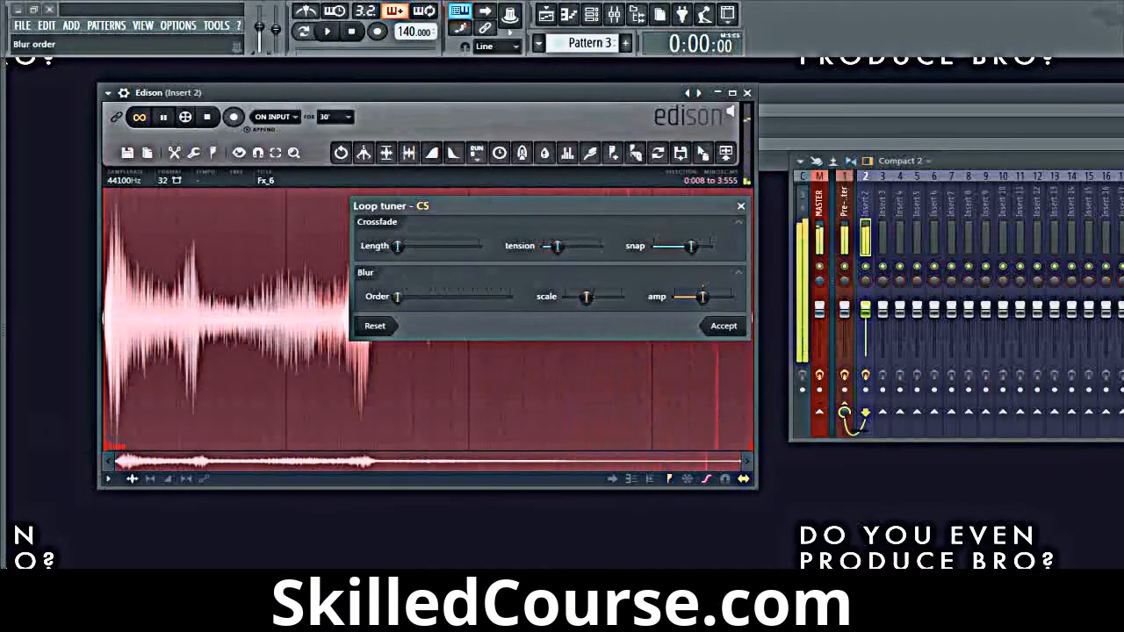
left_click_drag(398, 297, 459, 298)
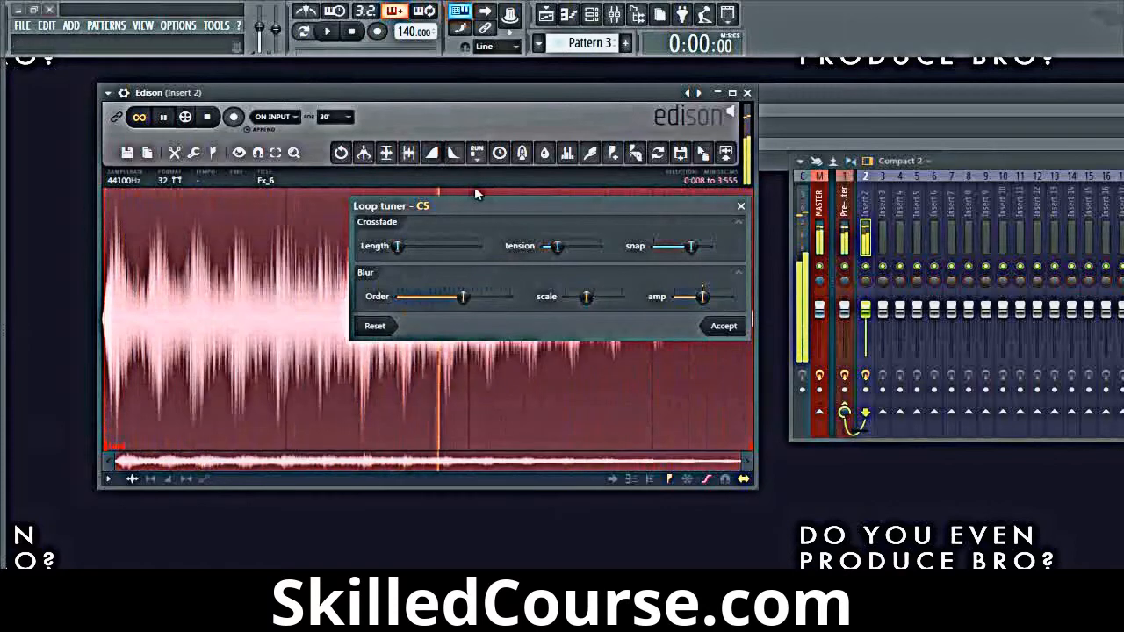
Step: Raise the loop tuner's blur order to maximum and its scale slightly, and close the tuner without accepting
left_click_drag(478, 204, 789, 194)
left_click_drag(775, 285, 835, 285)
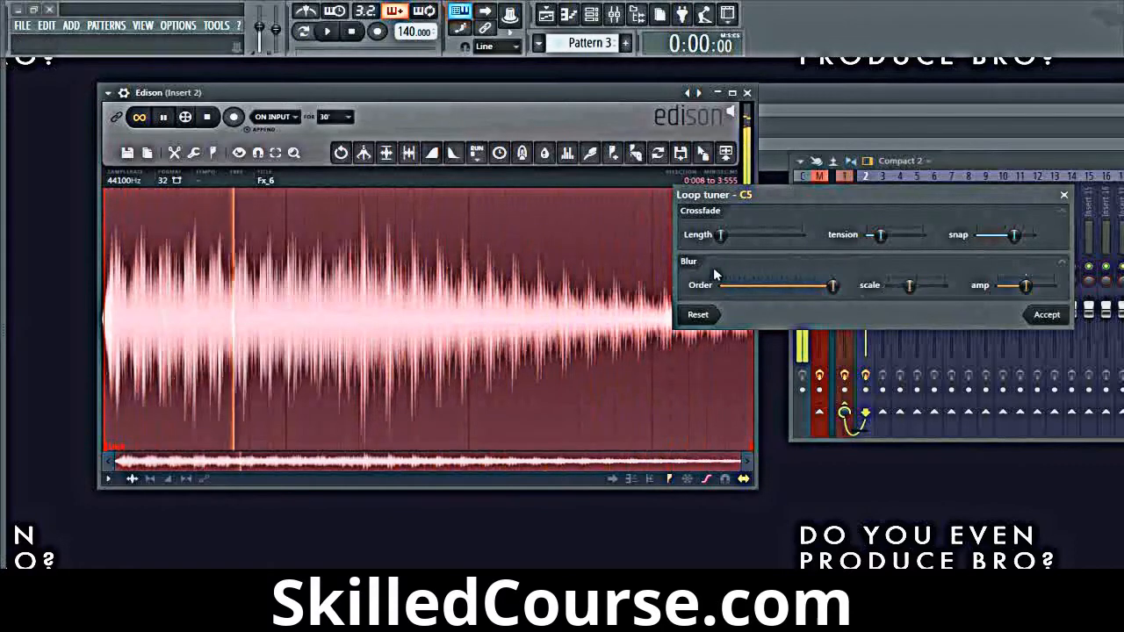
mouse_move(1026, 285)
left_mouse_down()
mouse_move(1037, 285)
mouse_move(1026, 285)
left_mouse_up()
mouse_move(910, 285)
left_mouse_down()
mouse_move(944, 286)
mouse_move(917, 286)
left_mouse_up()
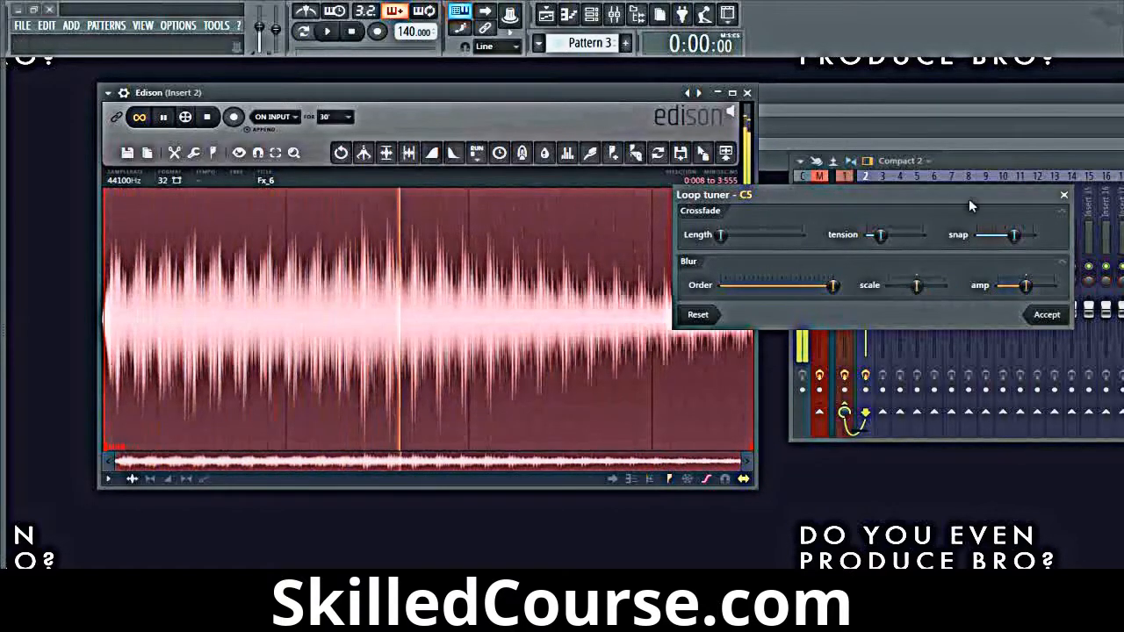
left_click(1065, 195)
right_click(253, 298)
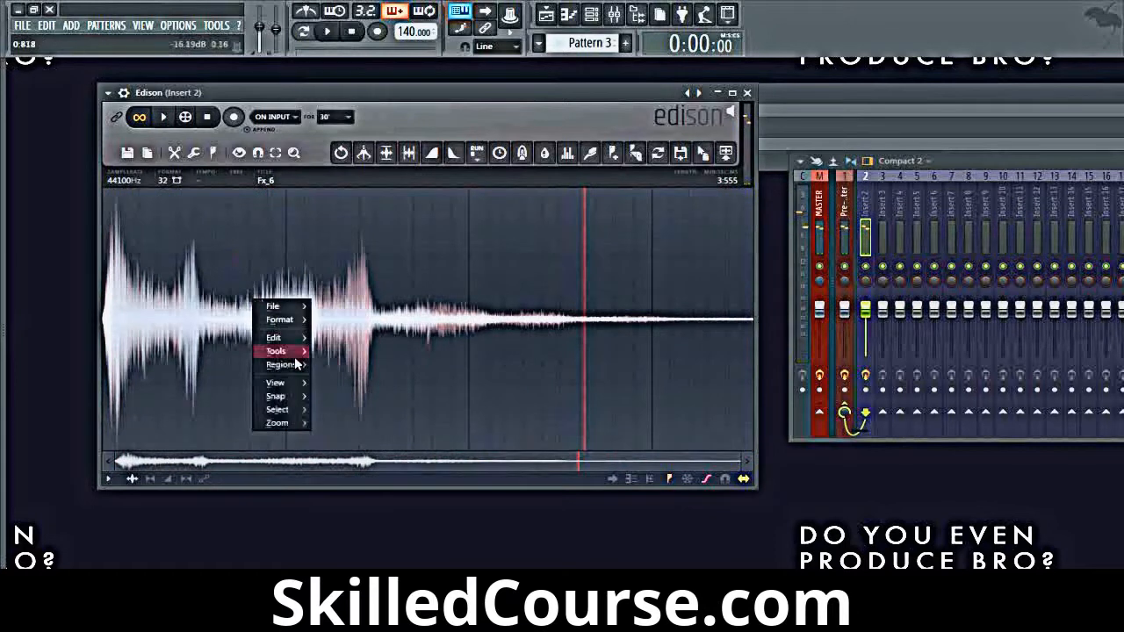
mouse_move(296, 356)
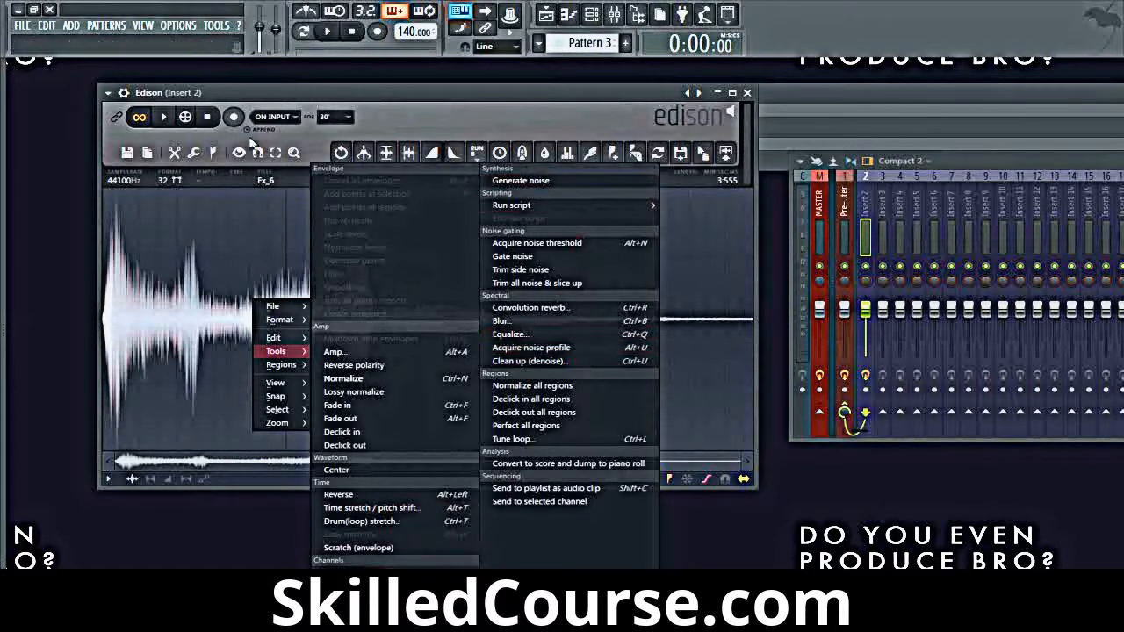
left_click(442, 122)
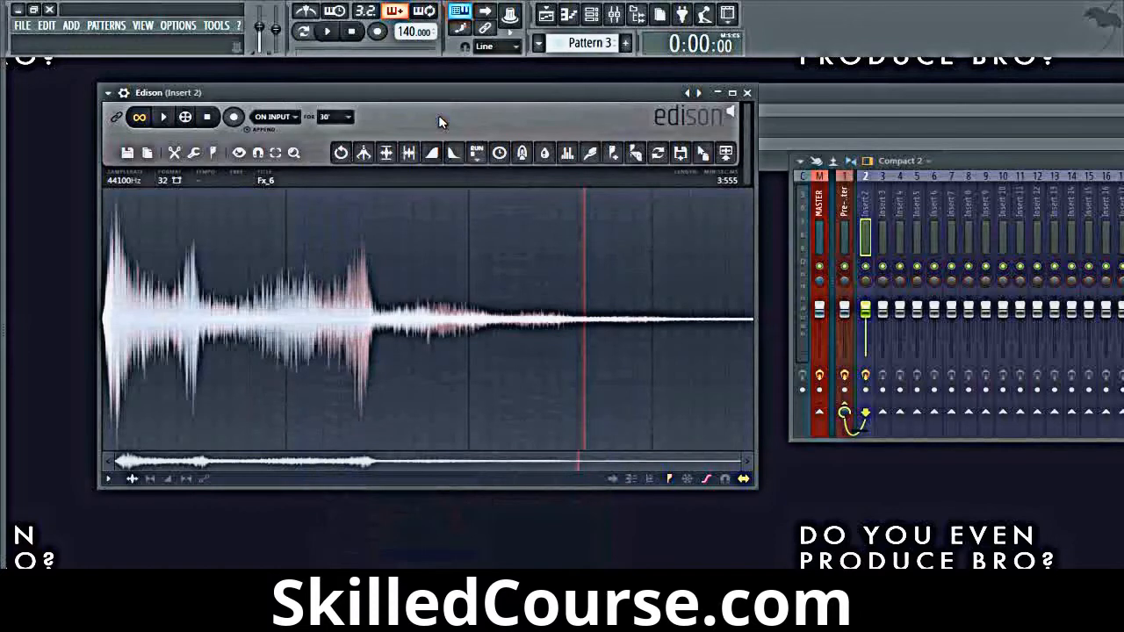